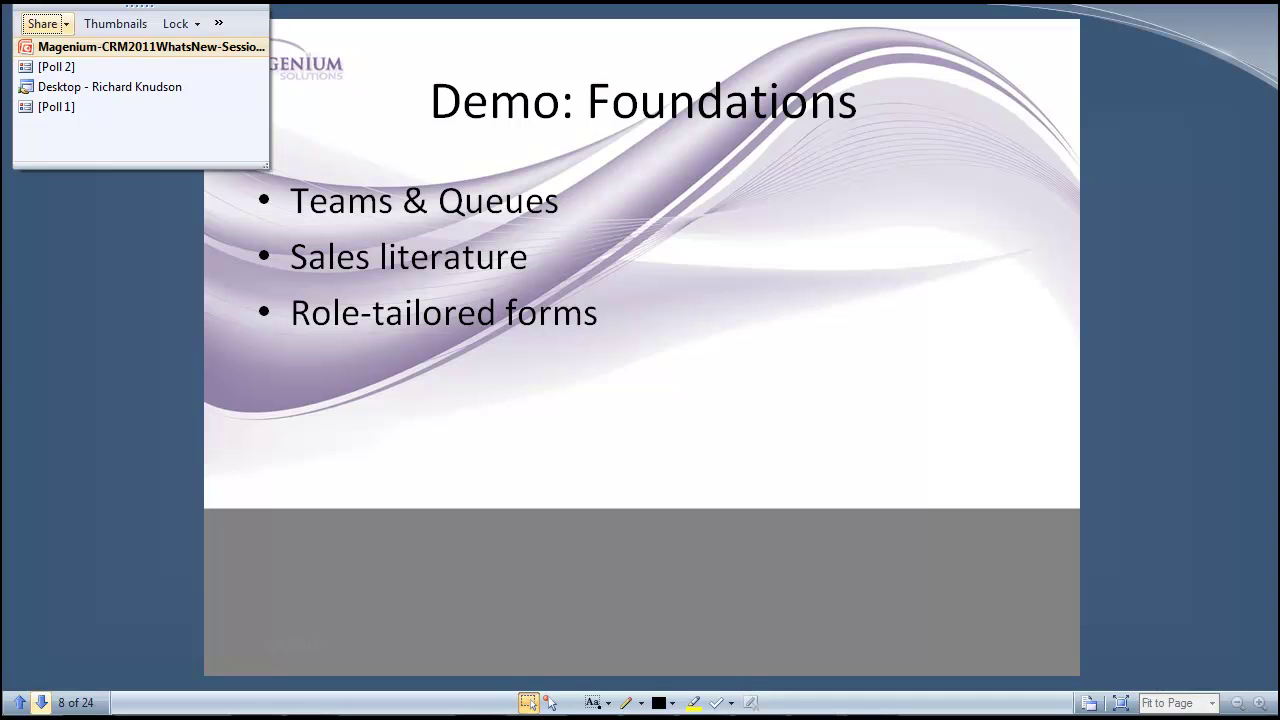
# Share the NYC-DC1 remote desktop in Live Meeting in place of the Demo: Foundations slide
pyautogui.click(83, 92)
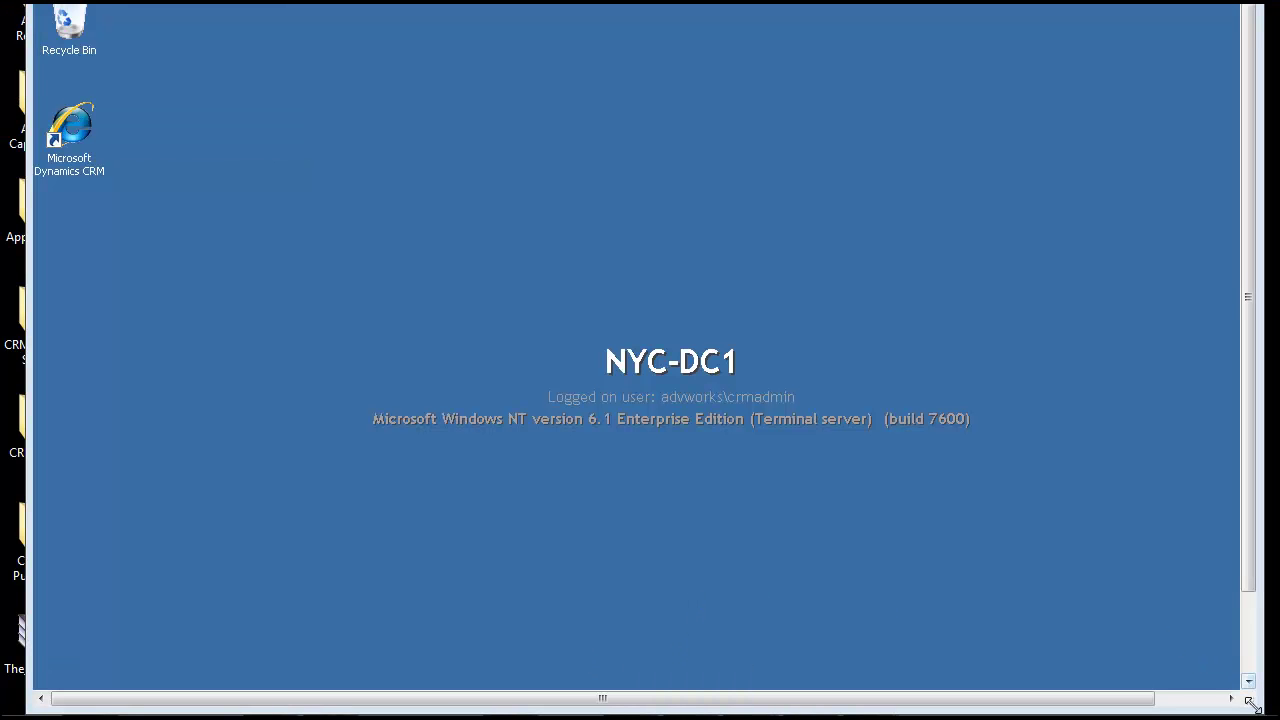
# Launch Microsoft Dynamics CRM, skip the IE8 setup prompt, and enlarge the browser window
pyautogui.moveTo(1250, 698); pyautogui.dragTo(1264, 705)
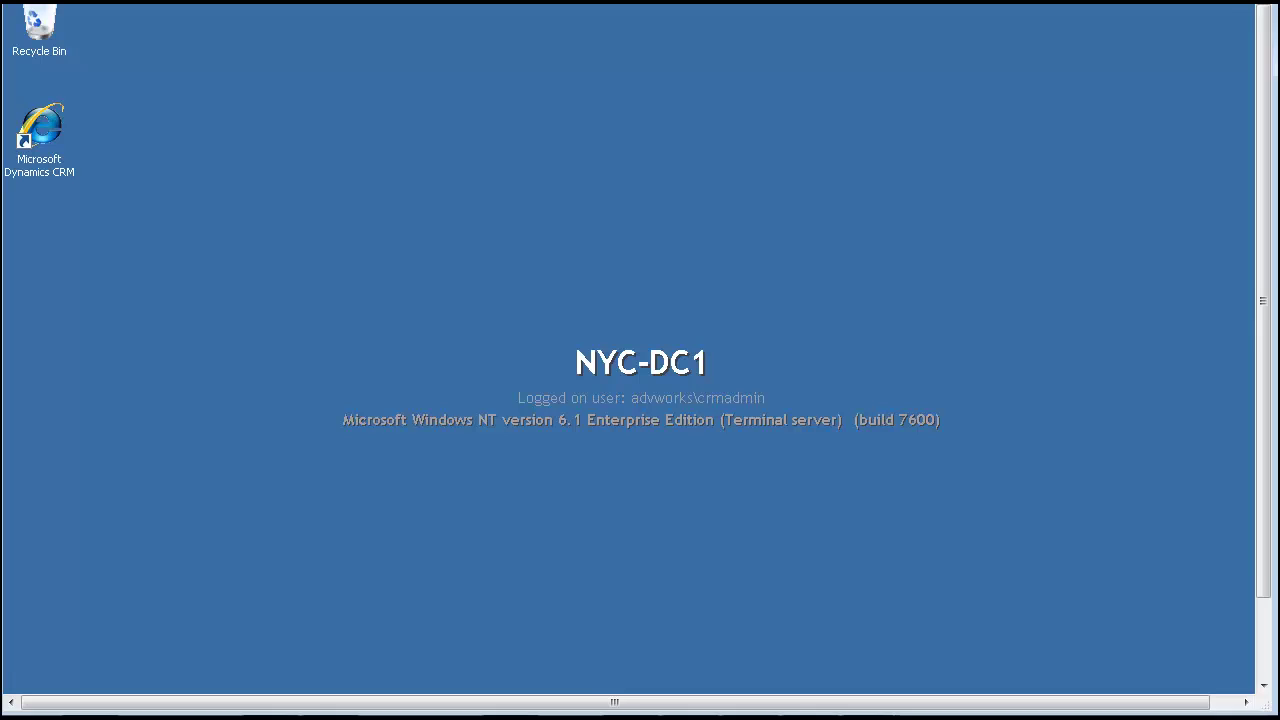
pyautogui.click(55, 143)
pyautogui.doubleClick(54, 138)
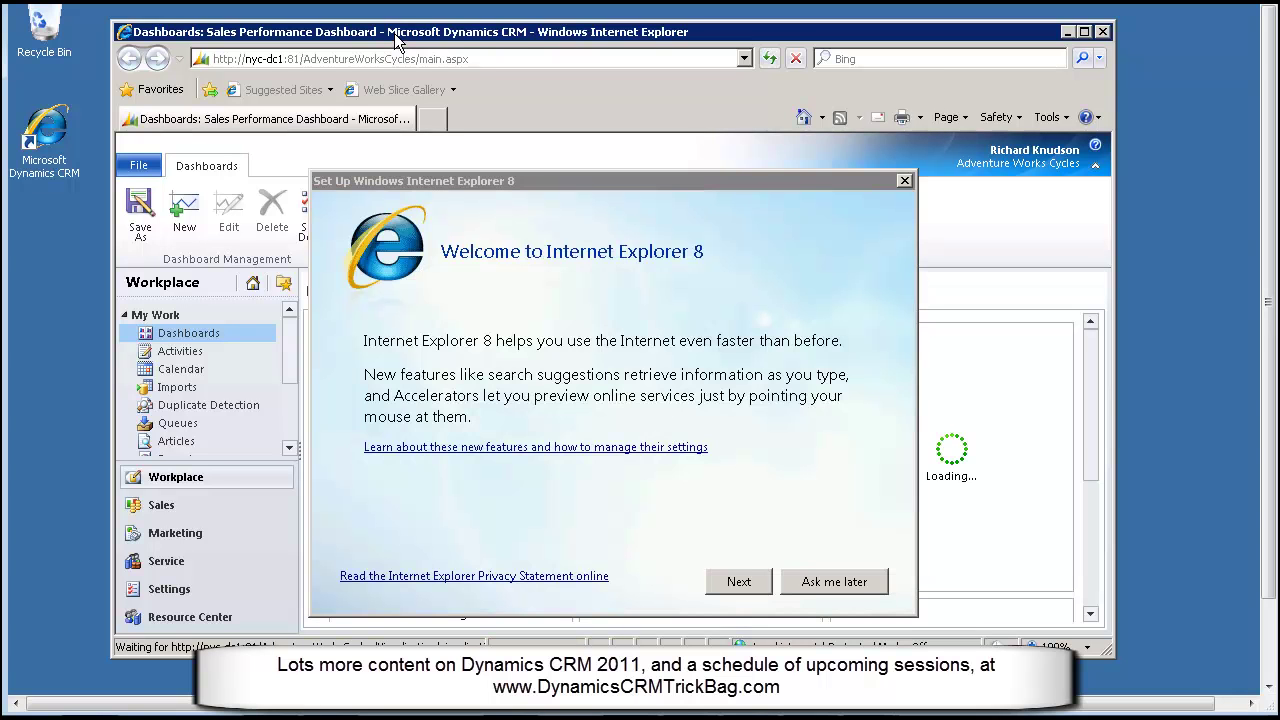
pyautogui.click(906, 181)
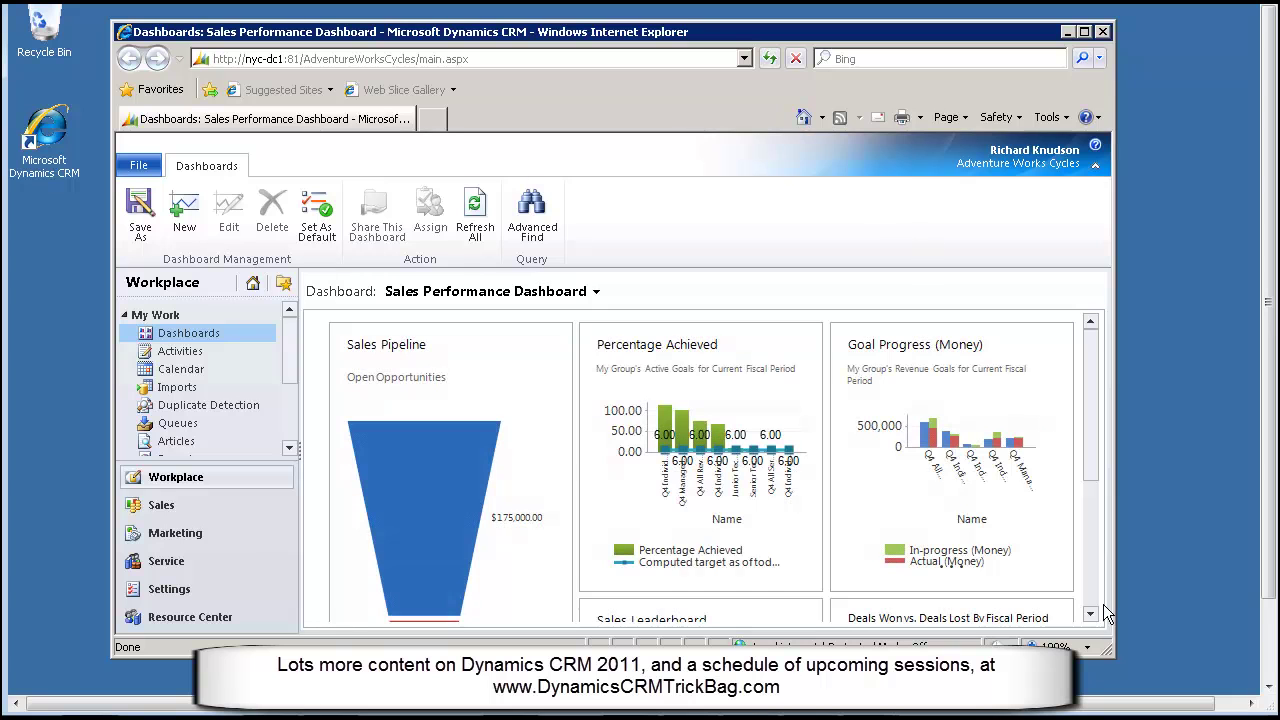
pyautogui.moveTo(1116, 660); pyautogui.dragTo(1216, 694)
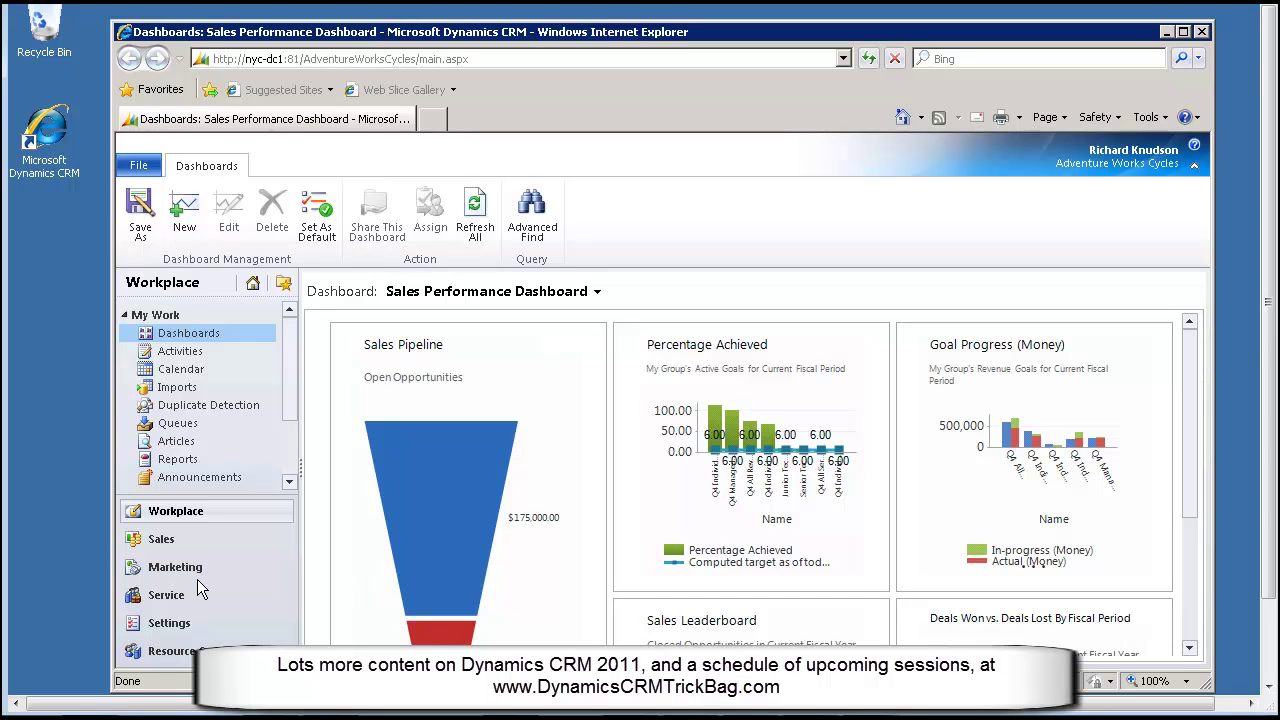
# Open the Queues list under Settings, enlarging the browser window
pyautogui.click(169, 625)
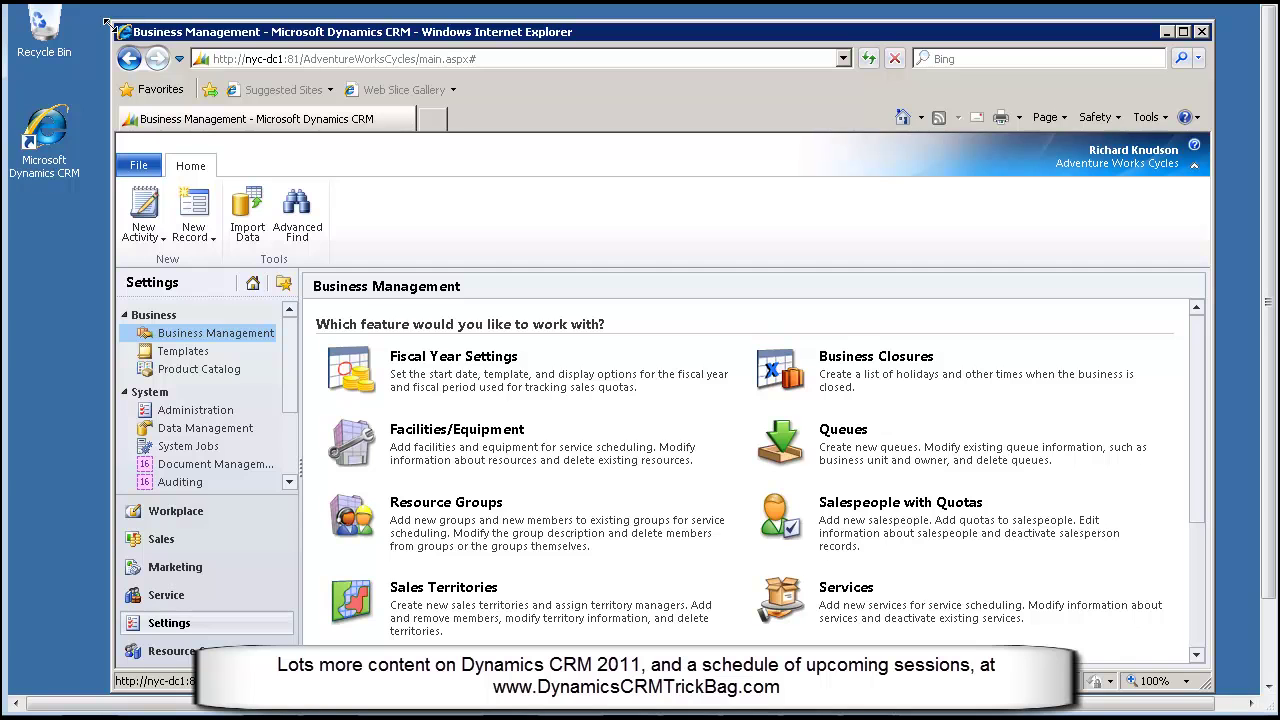
pyautogui.moveTo(110, 22); pyautogui.dragTo(46, 10)
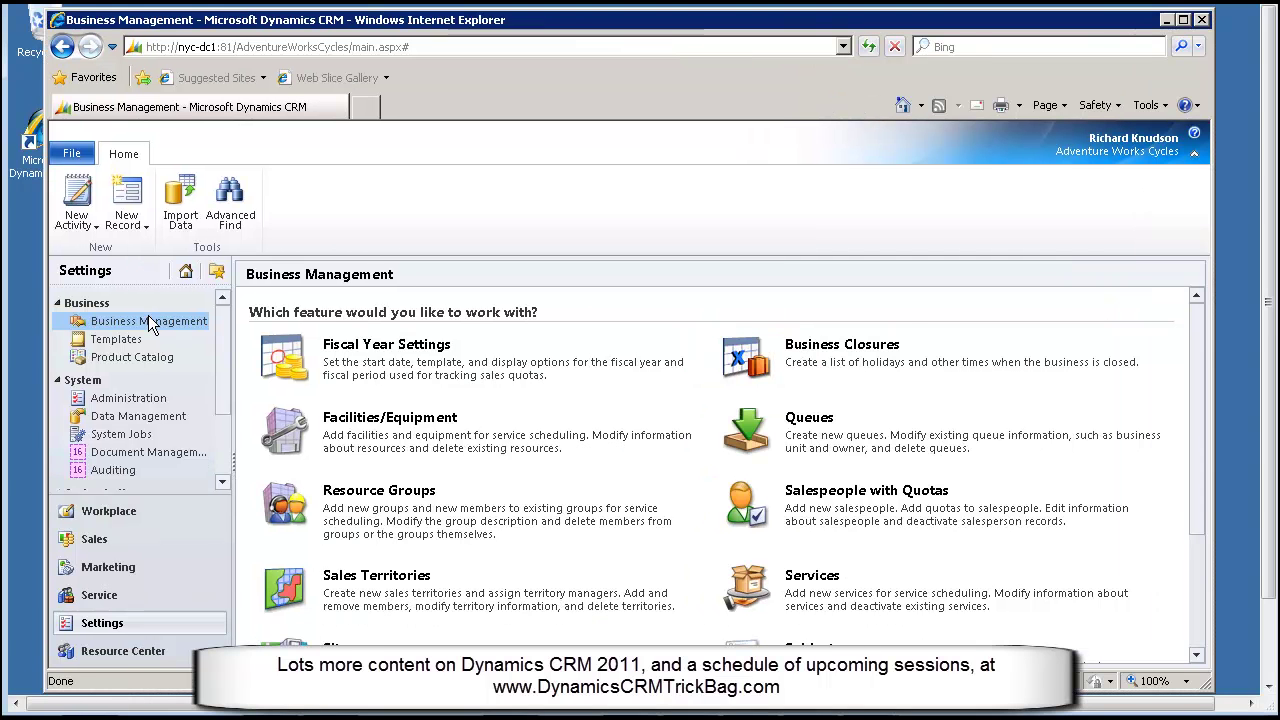
pyautogui.click(807, 446)
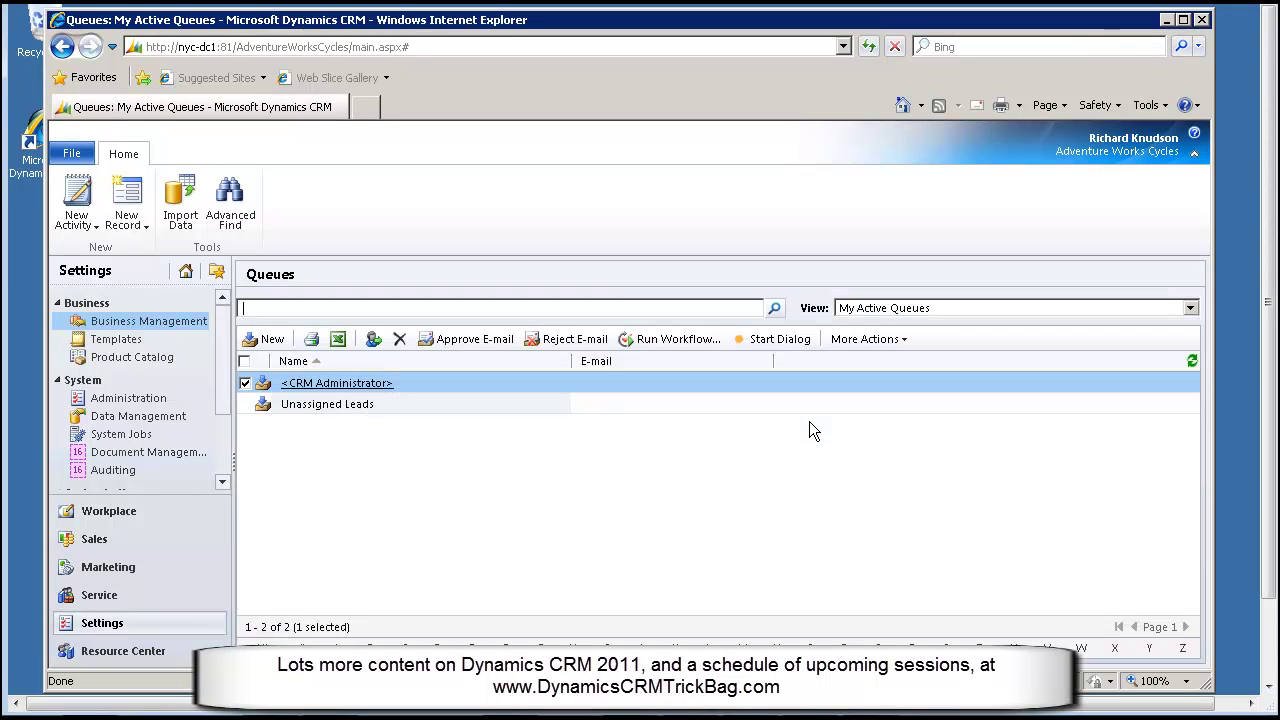
pyautogui.click(688, 405)
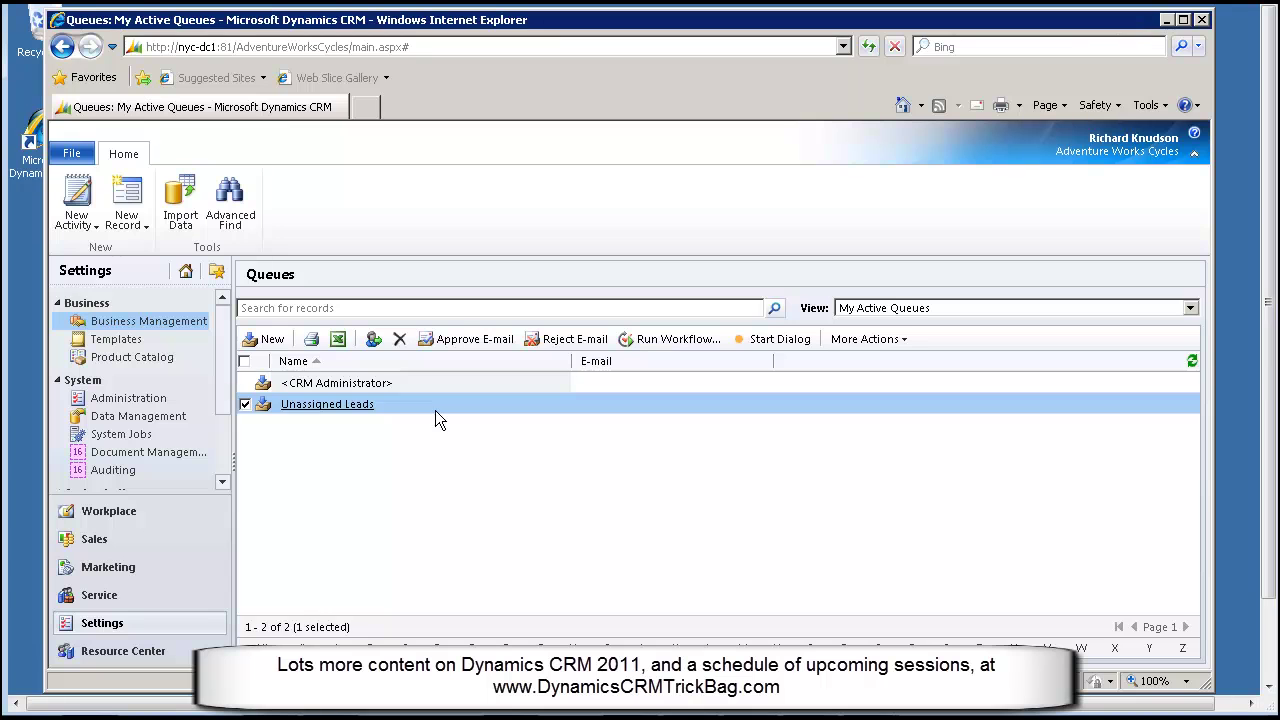
# Create and save a new 'Customer Service' queue, then go to the Service area
pyautogui.click(274, 342)
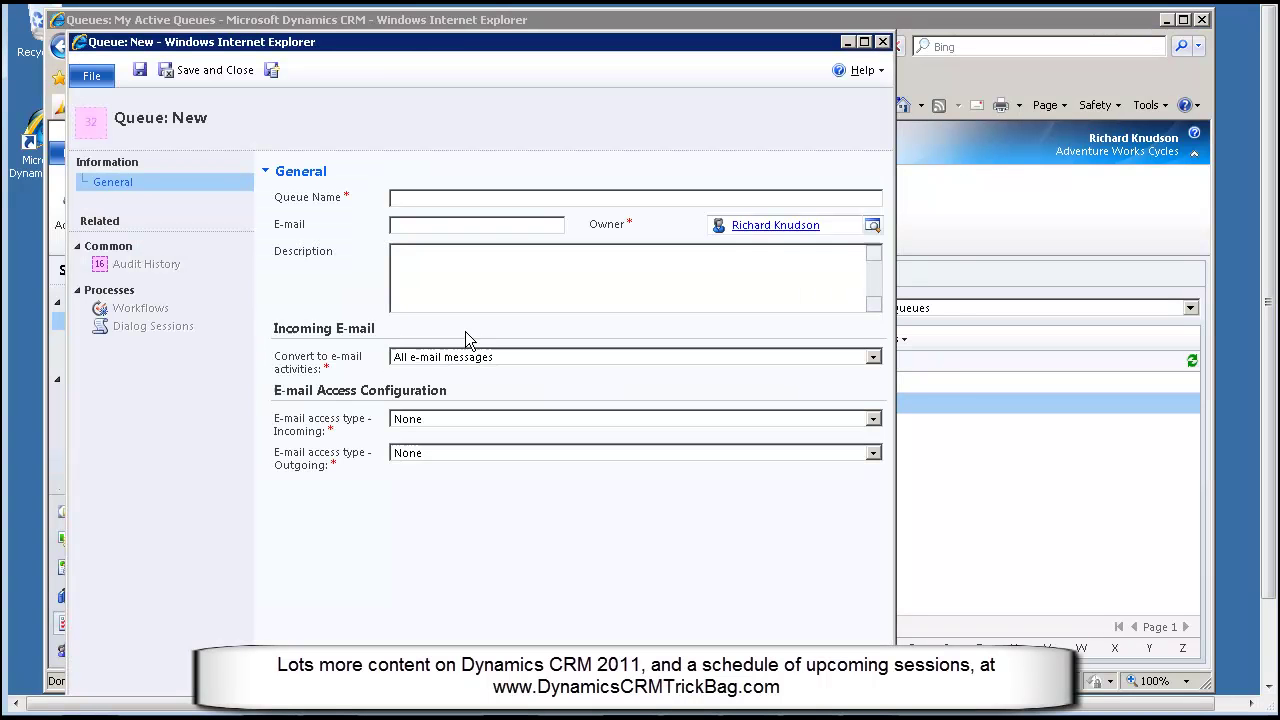
pyautogui.moveTo(455, 48); pyautogui.dragTo(518, 58)
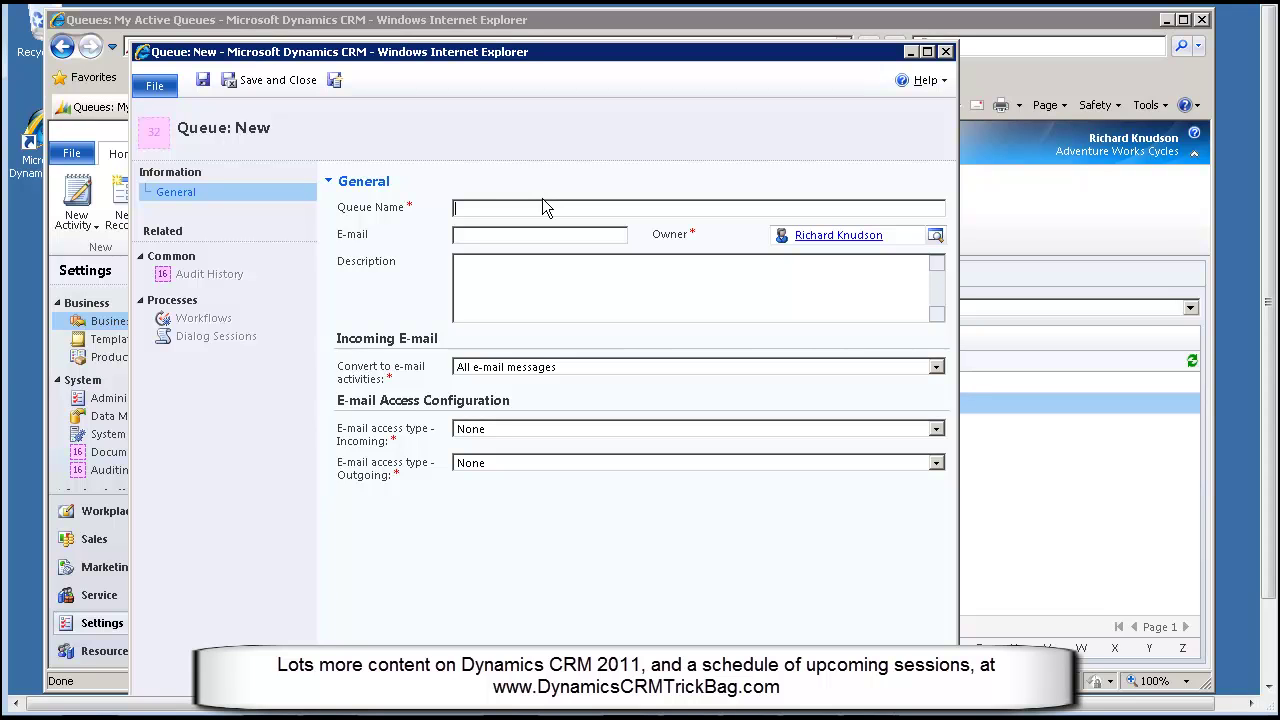
pyautogui.write('Customer Service')
pyautogui.click(269, 82)
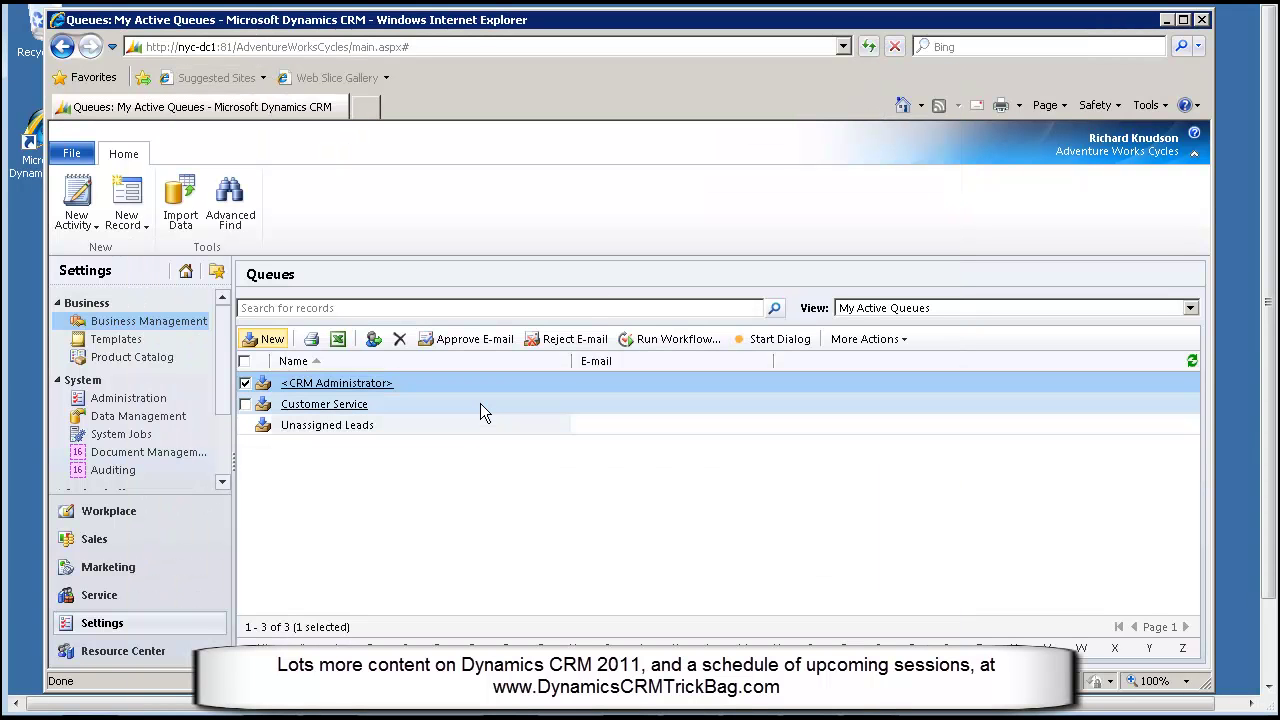
pyautogui.click(479, 429)
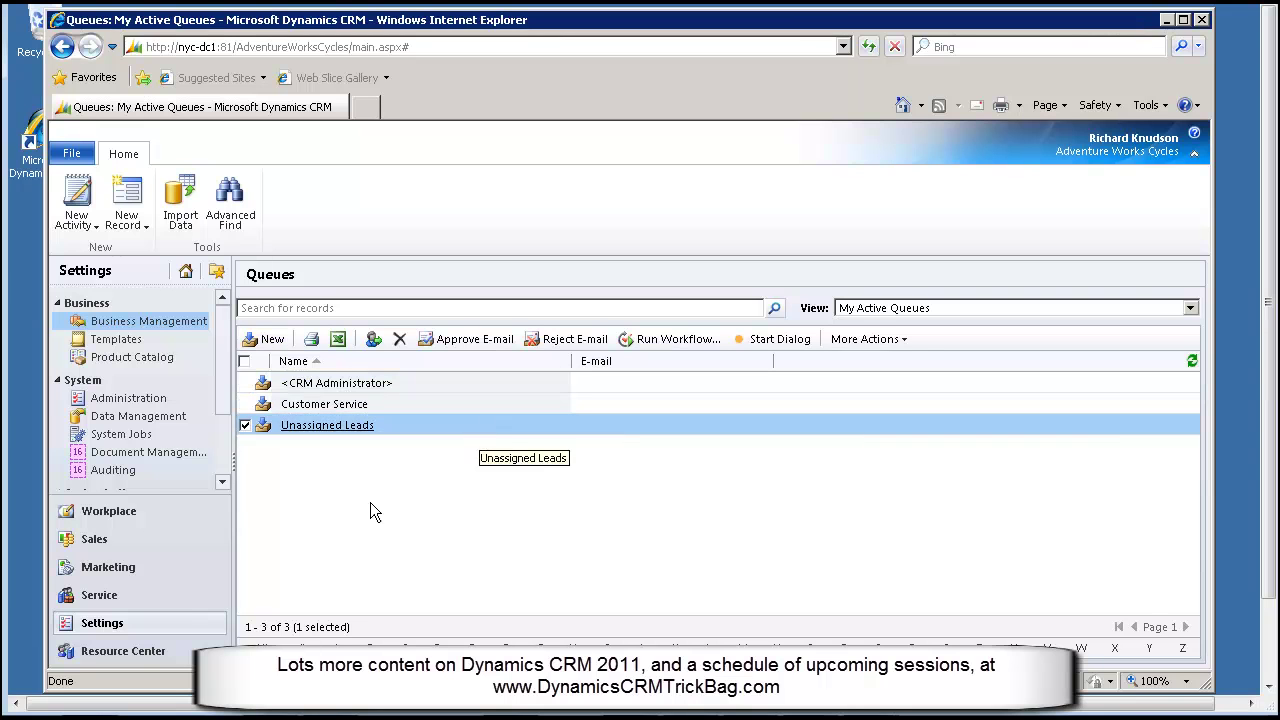
pyautogui.click(100, 595)
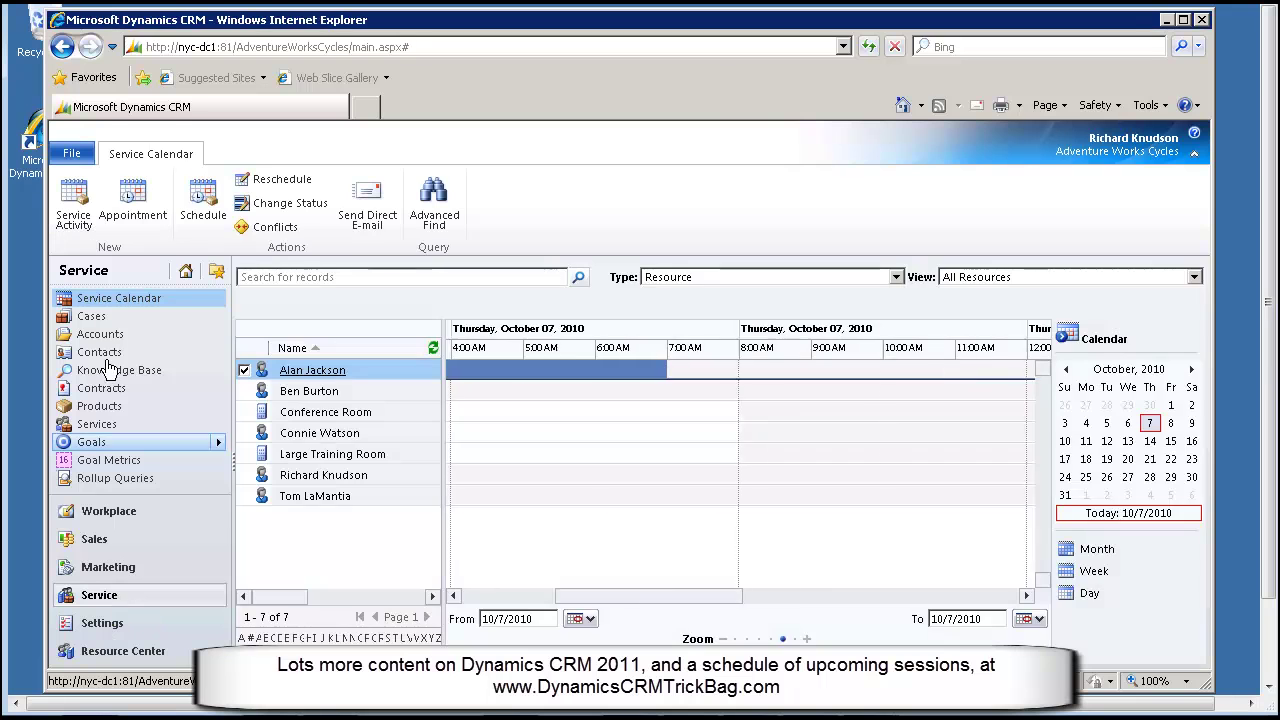
# View the active cases, then open My Open Leads in the Sales area
pyautogui.click(105, 318)
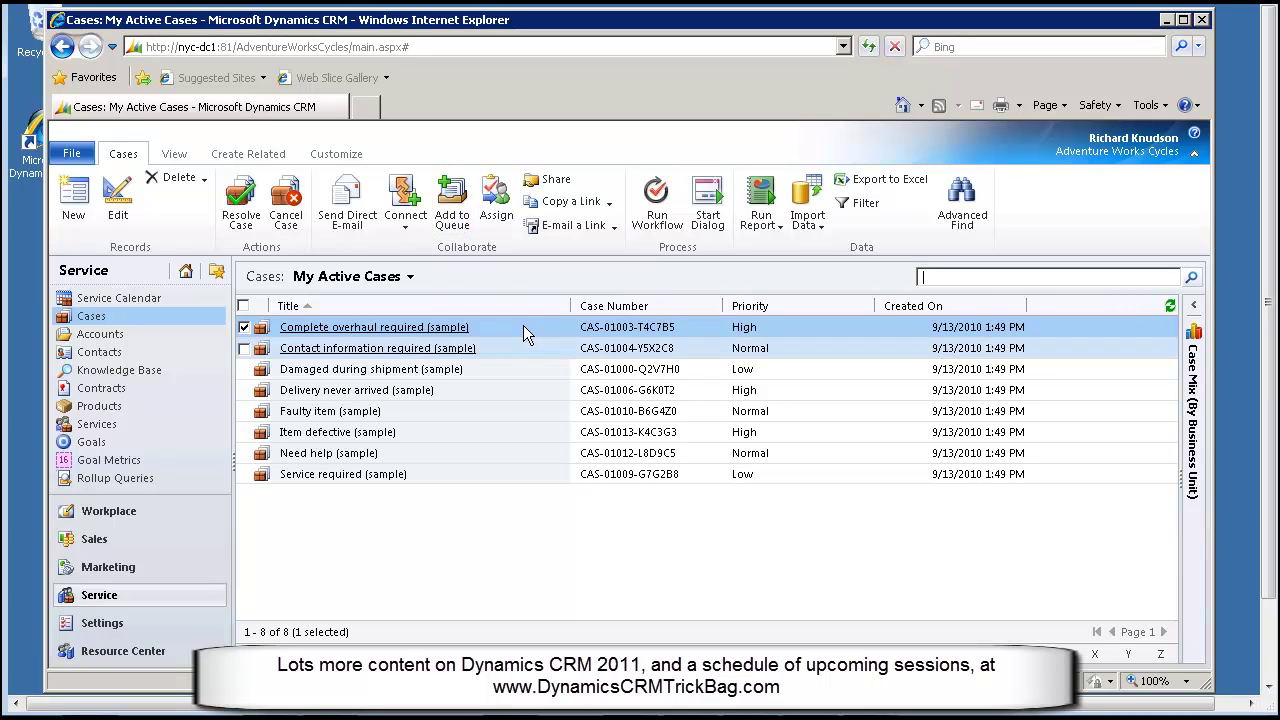
pyautogui.click(103, 547)
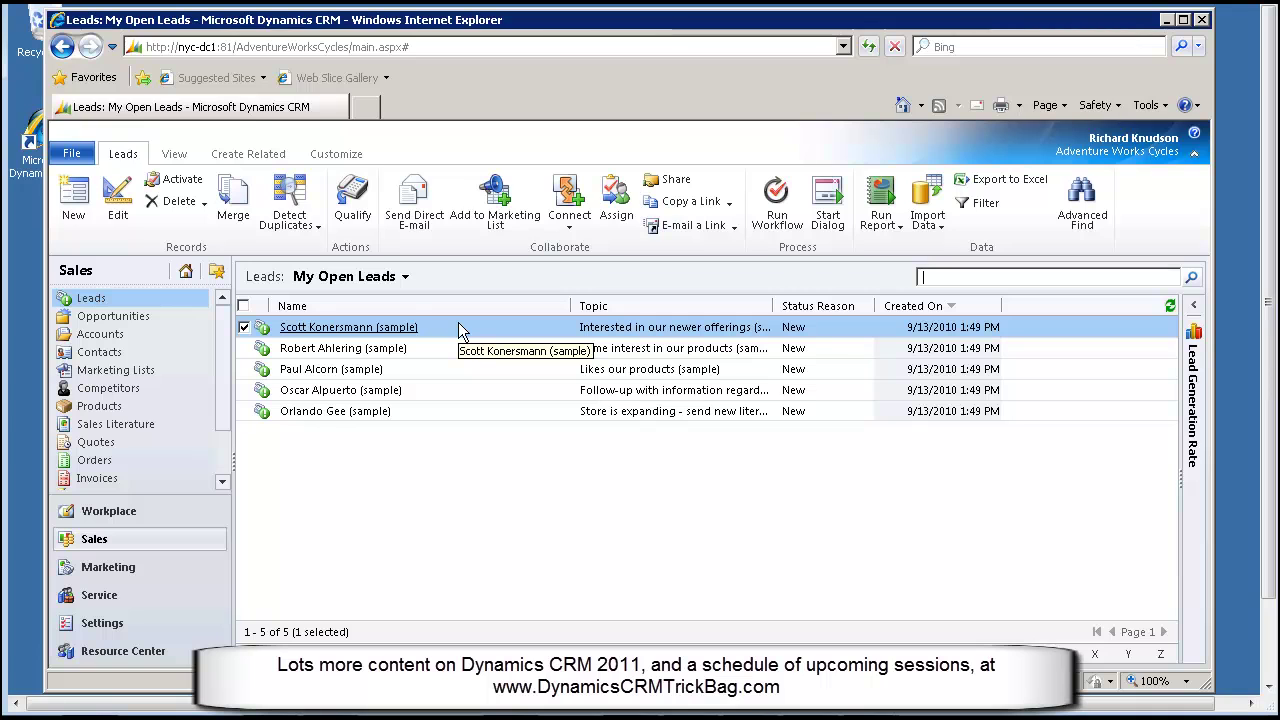
# Turn on Queues for the Lead entity, save and publish it, and close the solution window
pyautogui.click(348, 160)
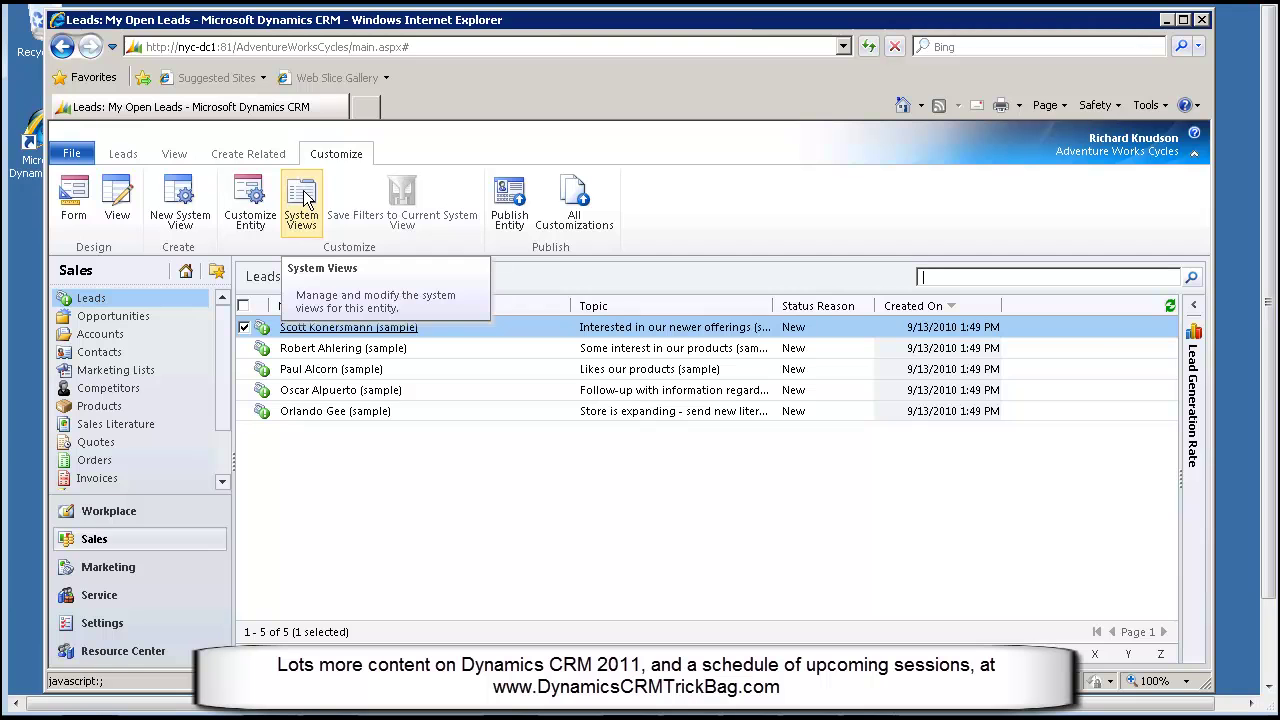
pyautogui.click(250, 197)
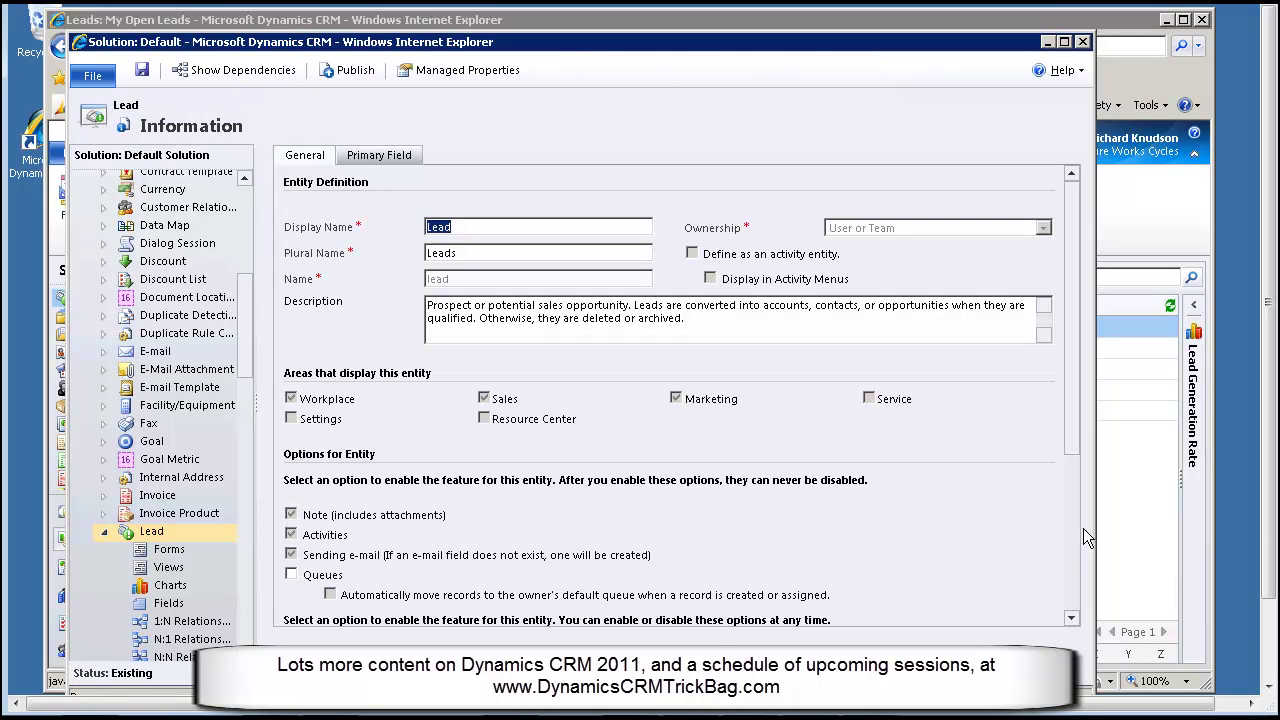
pyautogui.moveTo(1077, 443); pyautogui.dragTo(1075, 551)
pyautogui.click(291, 395)
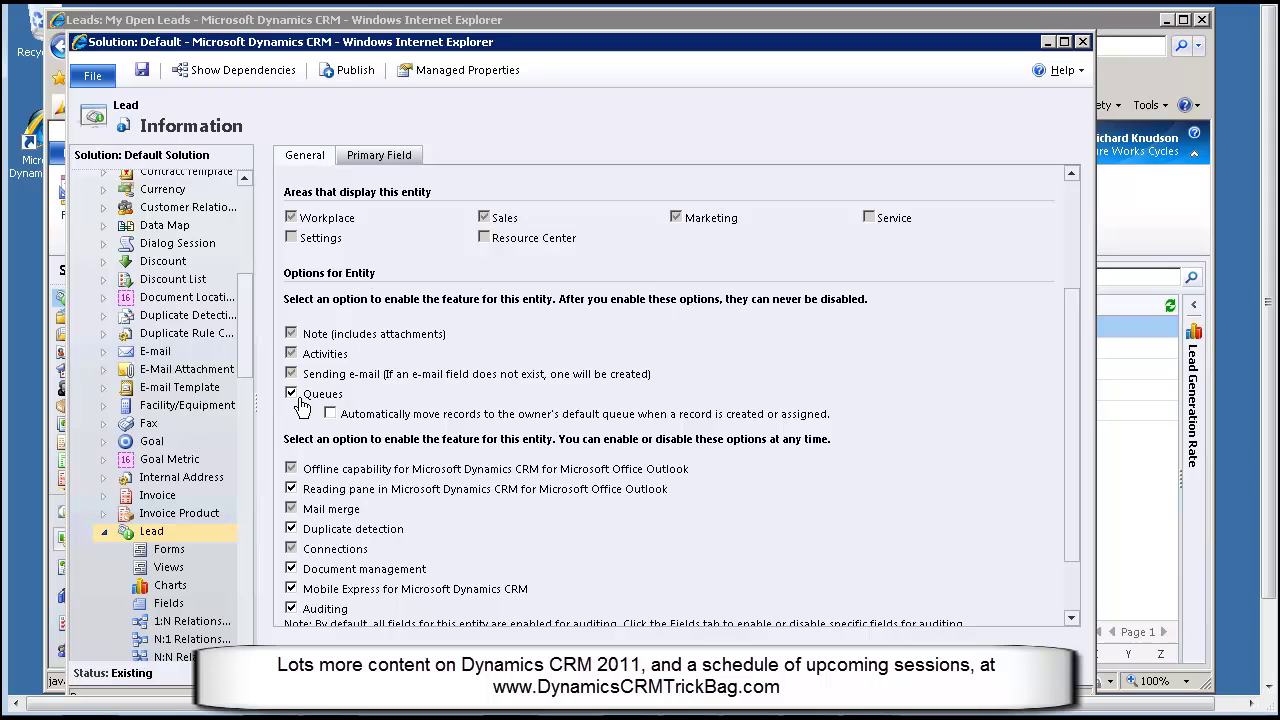
pyautogui.moveTo(1067, 490); pyautogui.dragTo(1068, 429)
pyautogui.click(142, 70)
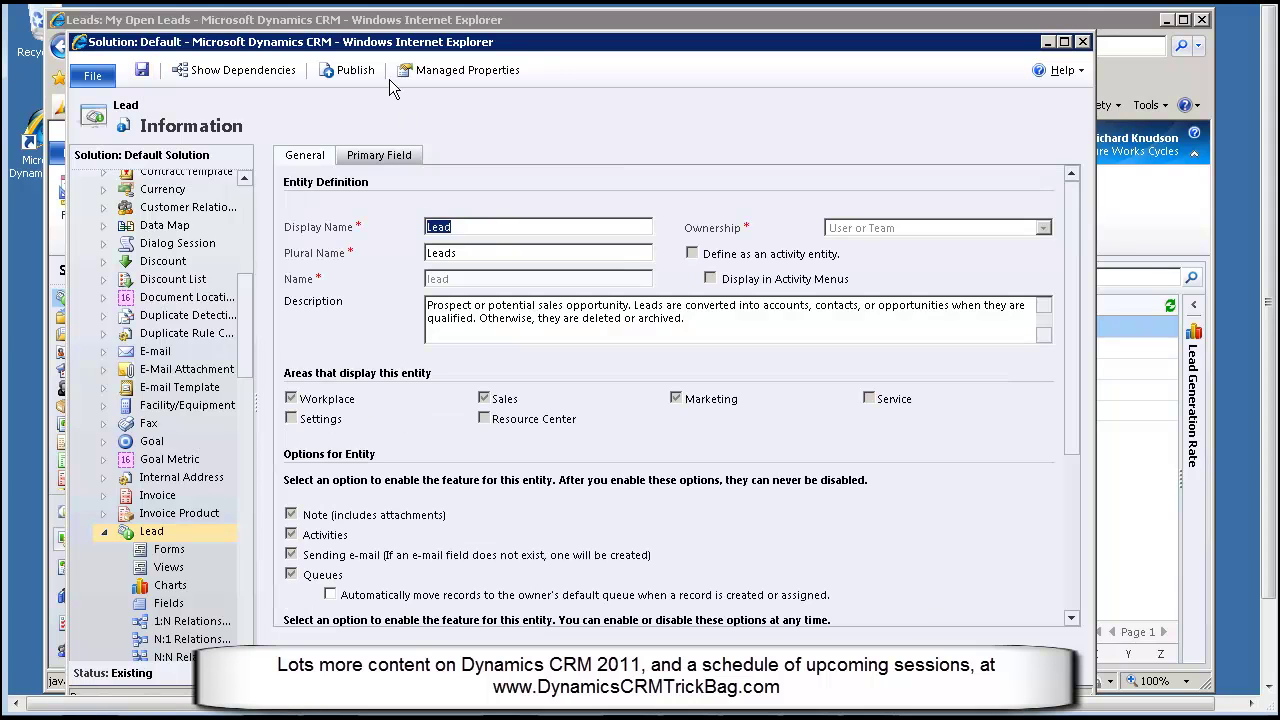
pyautogui.click(350, 70)
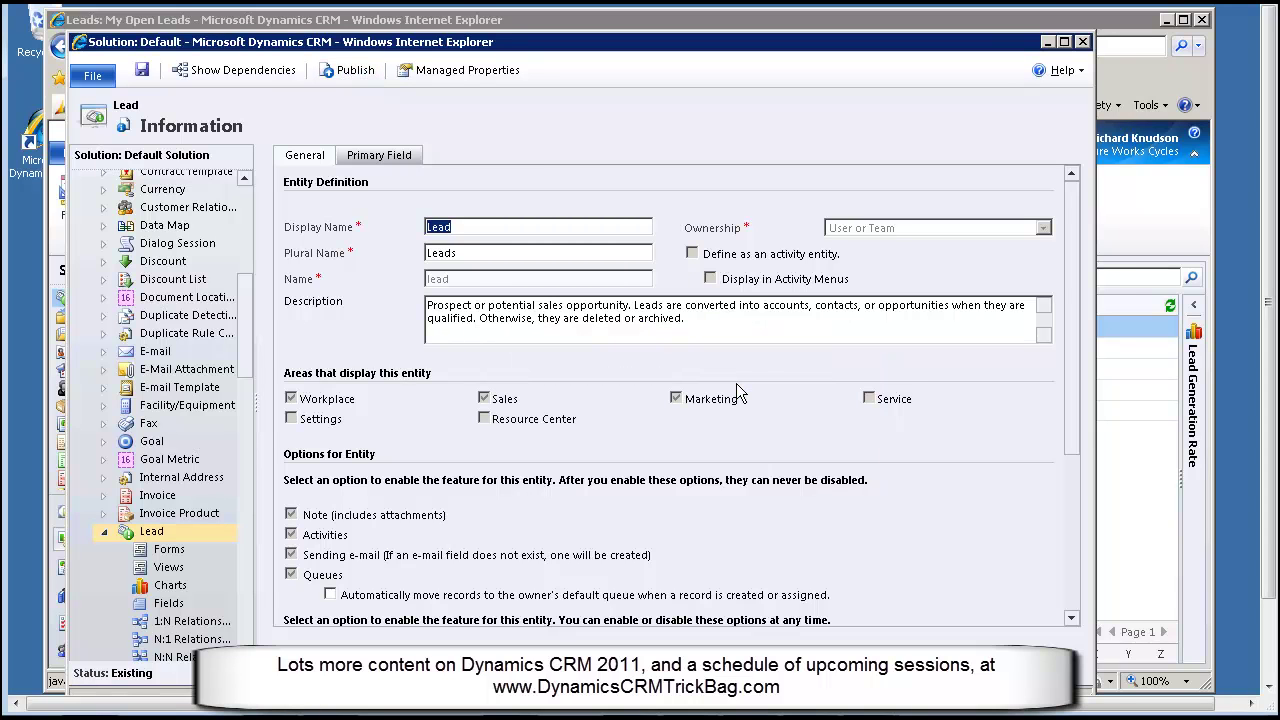
pyautogui.click(1082, 43)
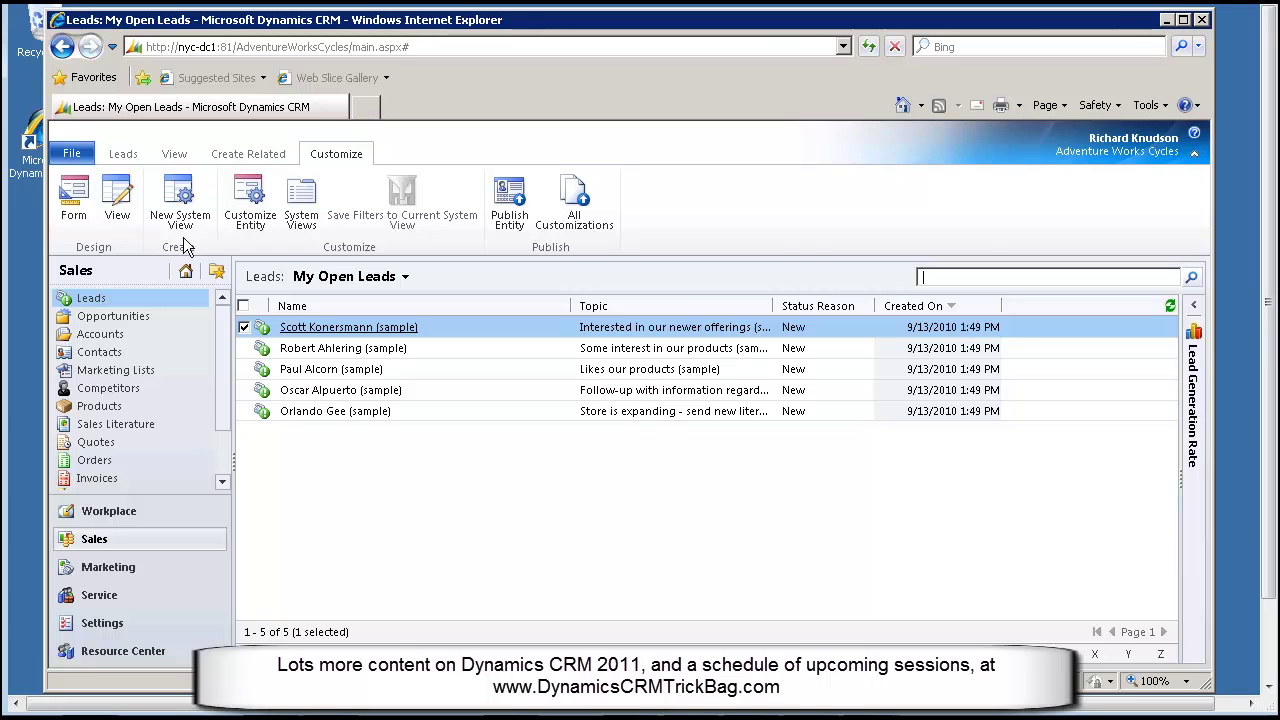
# Refresh My Open Leads by switching to Opportunities and back to Leads
pyautogui.click(126, 158)
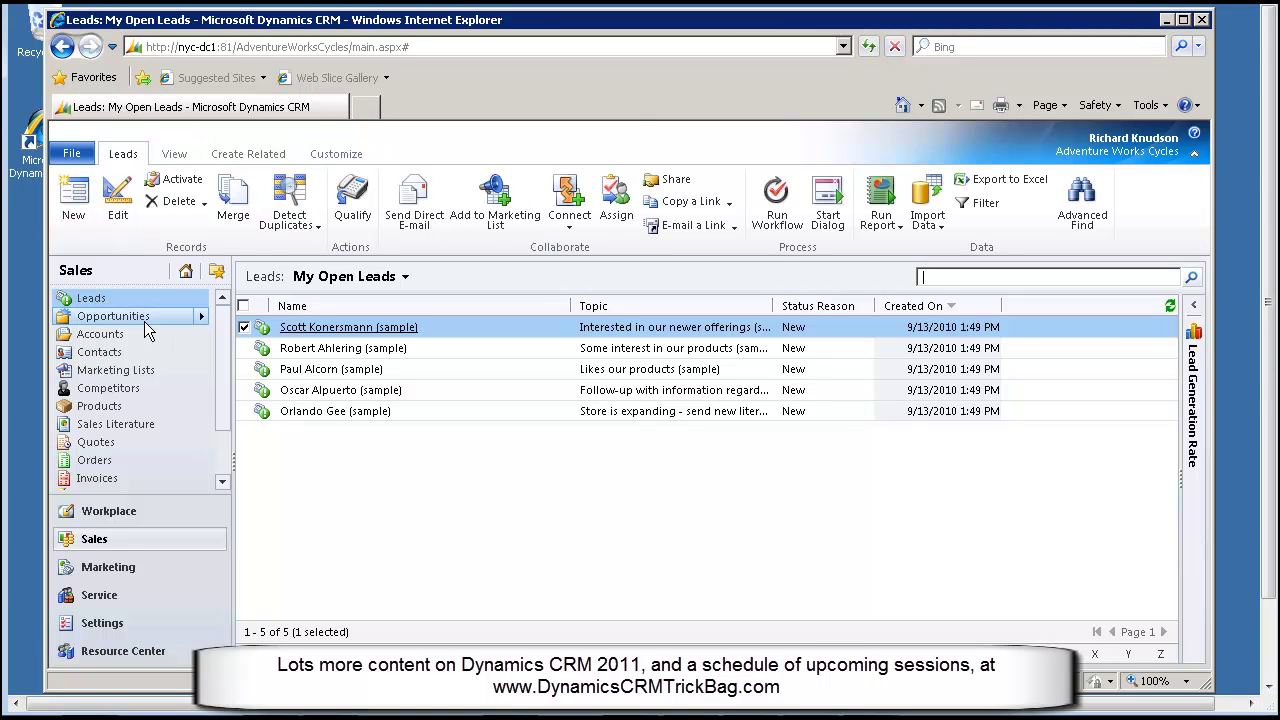
pyautogui.click(103, 318)
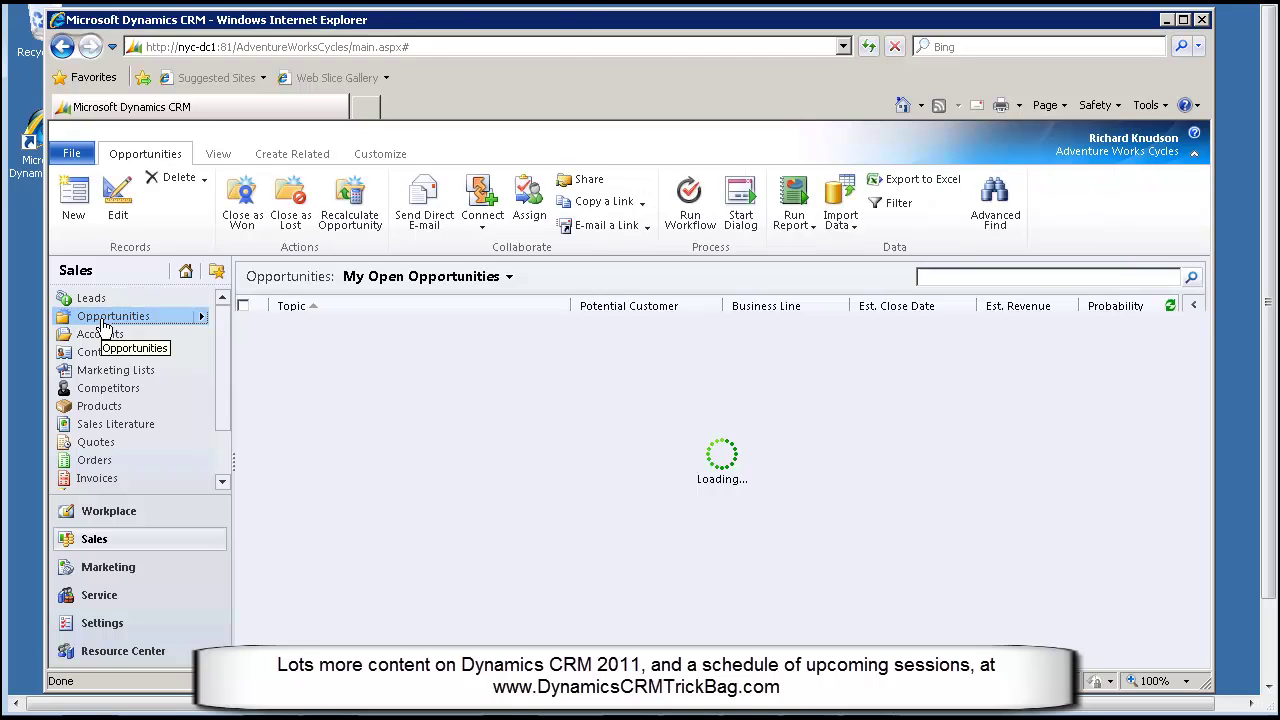
pyautogui.click(91, 299)
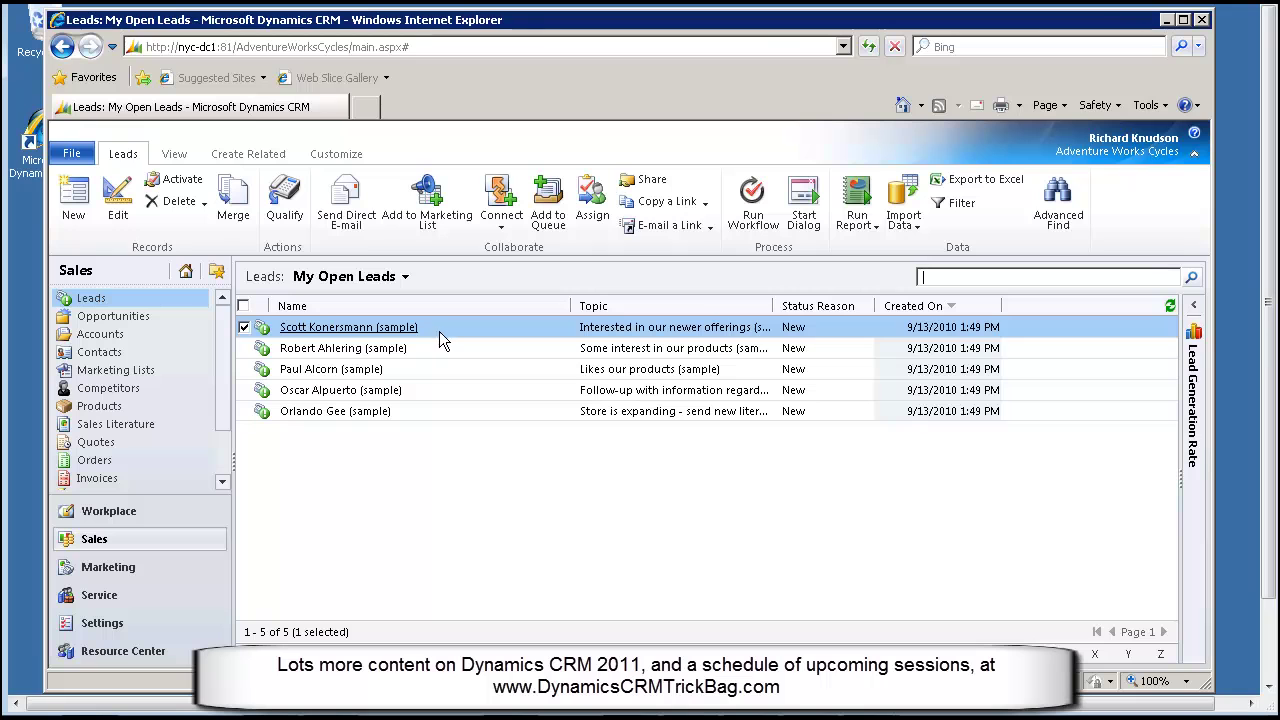
# Select all five open leads and add them to the Unassigned Leads queue
pyautogui.click(243, 306)
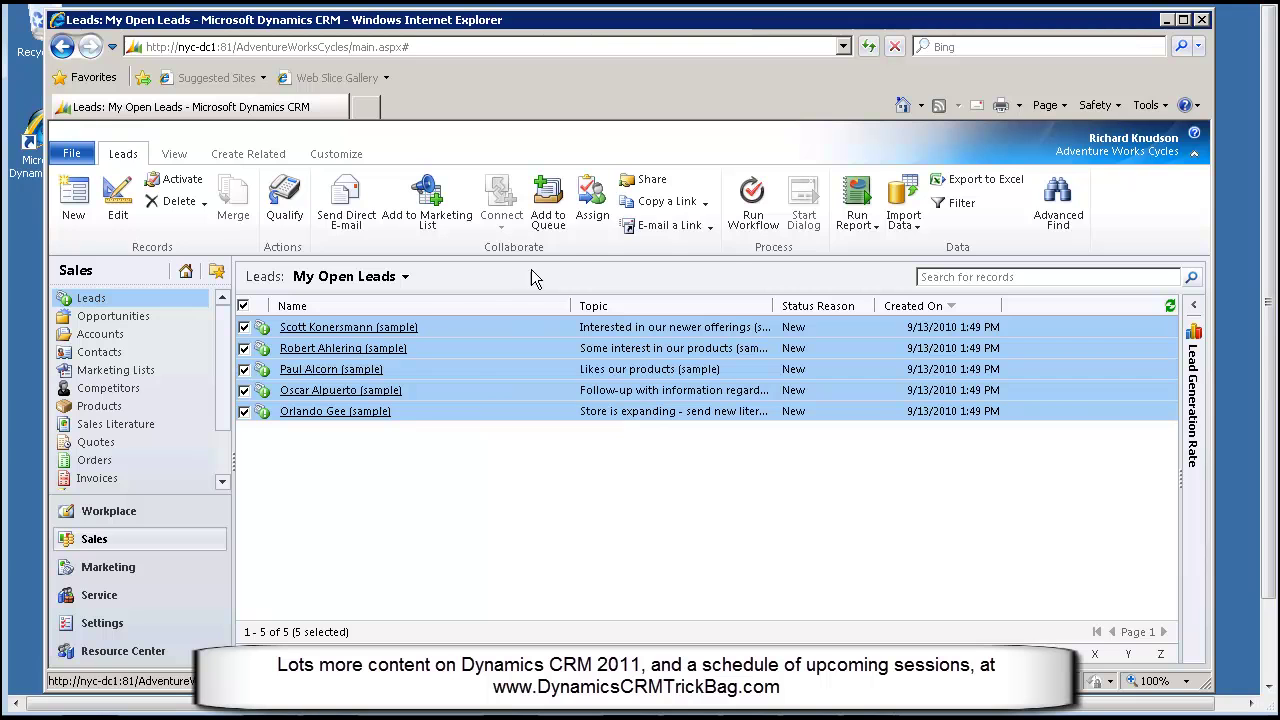
pyautogui.click(546, 207)
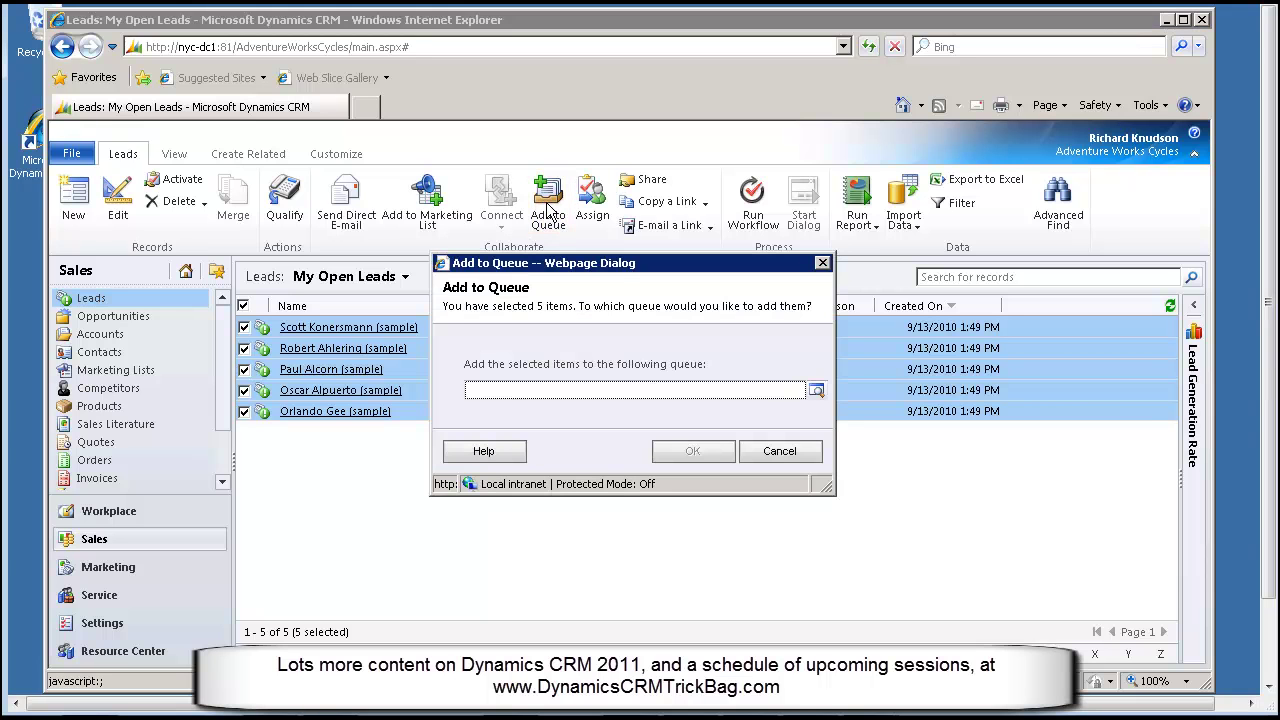
pyautogui.click(817, 391)
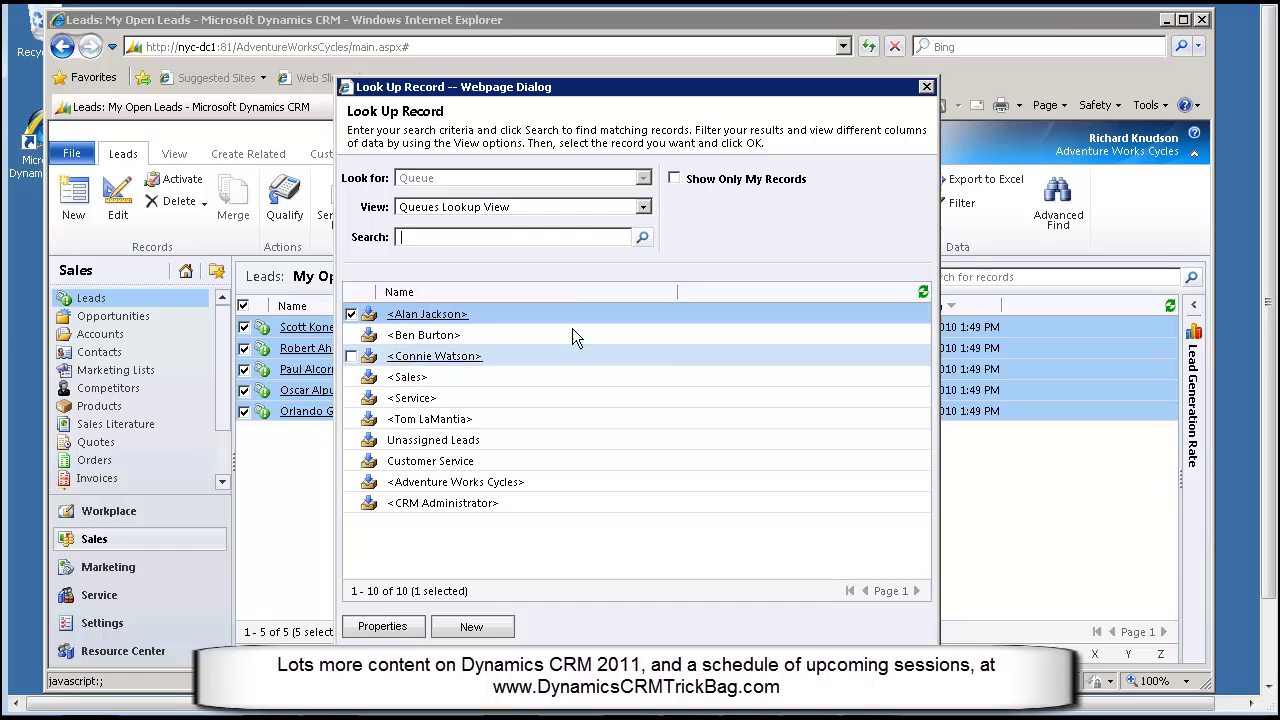
pyautogui.click(643, 207)
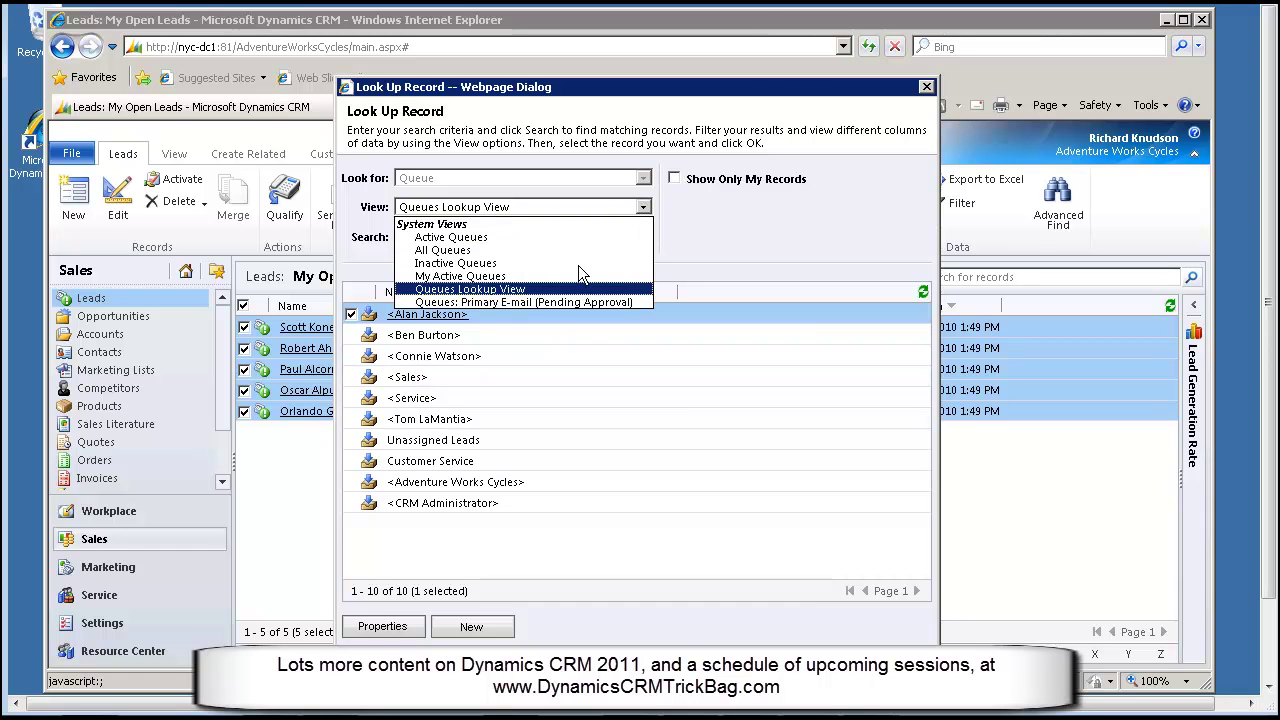
pyautogui.click(548, 290)
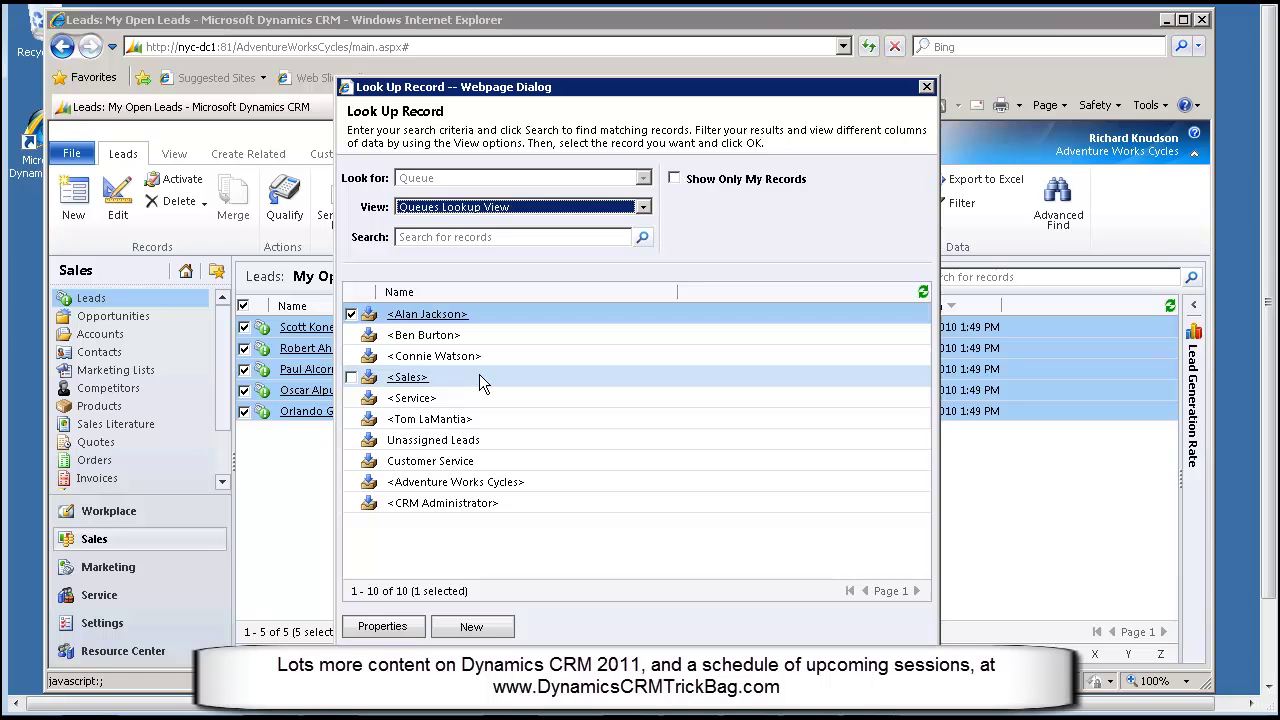
pyautogui.click(483, 439)
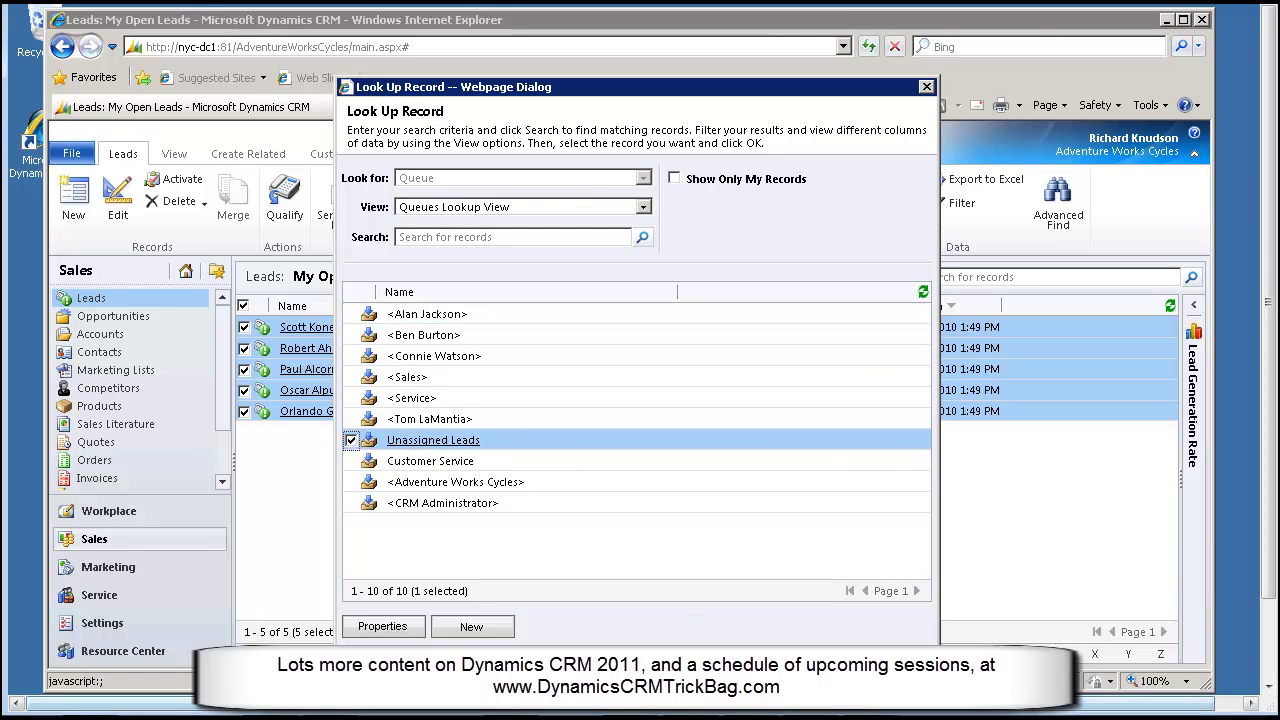
pyautogui.press('Return')
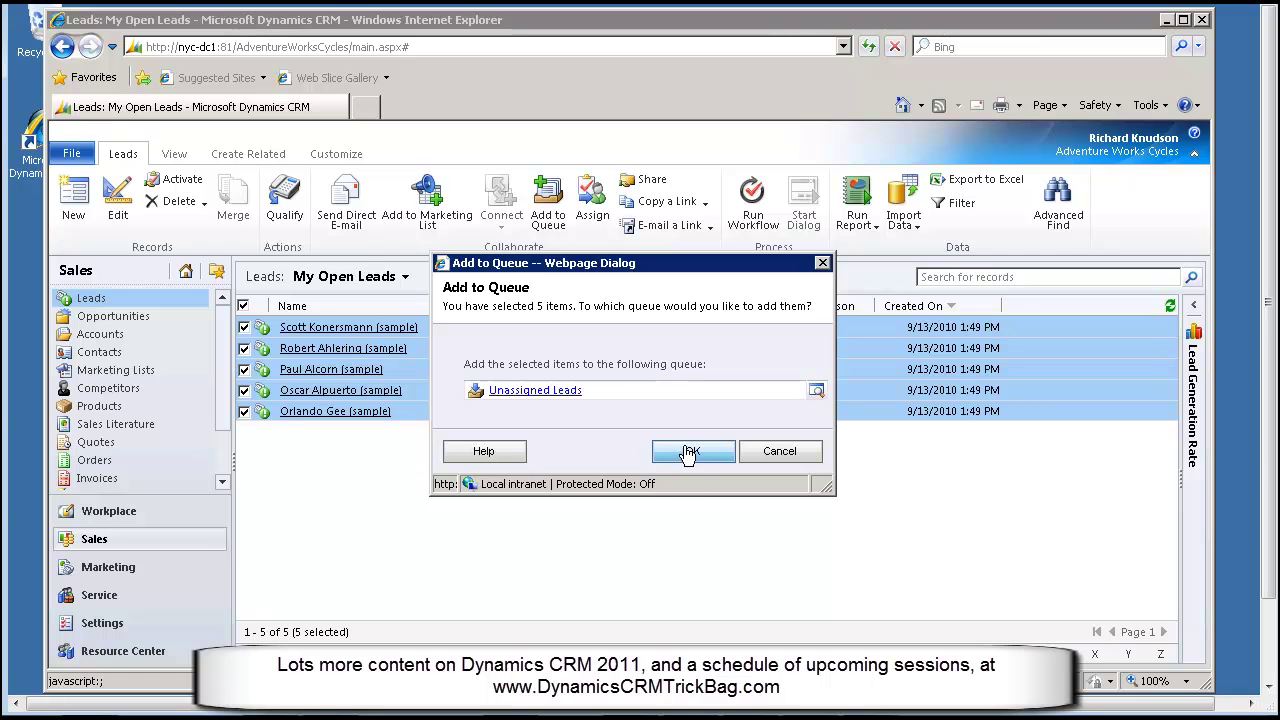
pyautogui.click(687, 455)
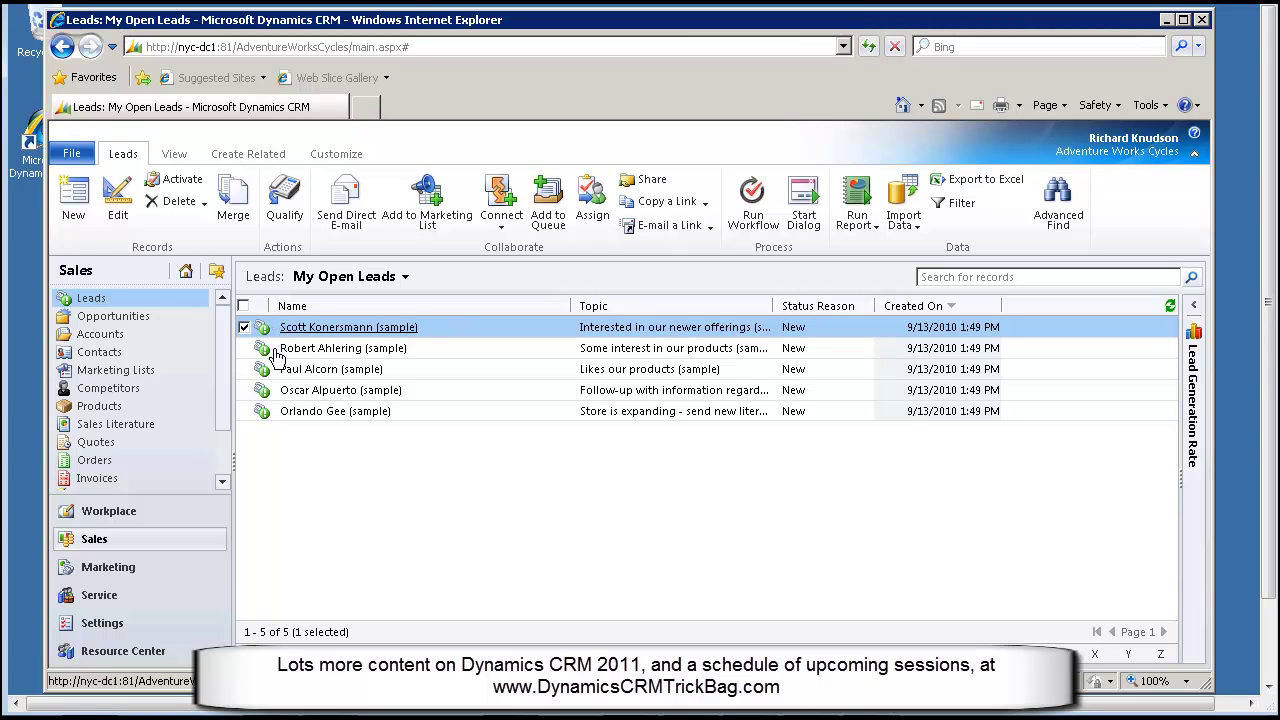
# In Workplace Queues, pick the Unassigned Leads queue and switch the view to All Items
pyautogui.click(105, 518)
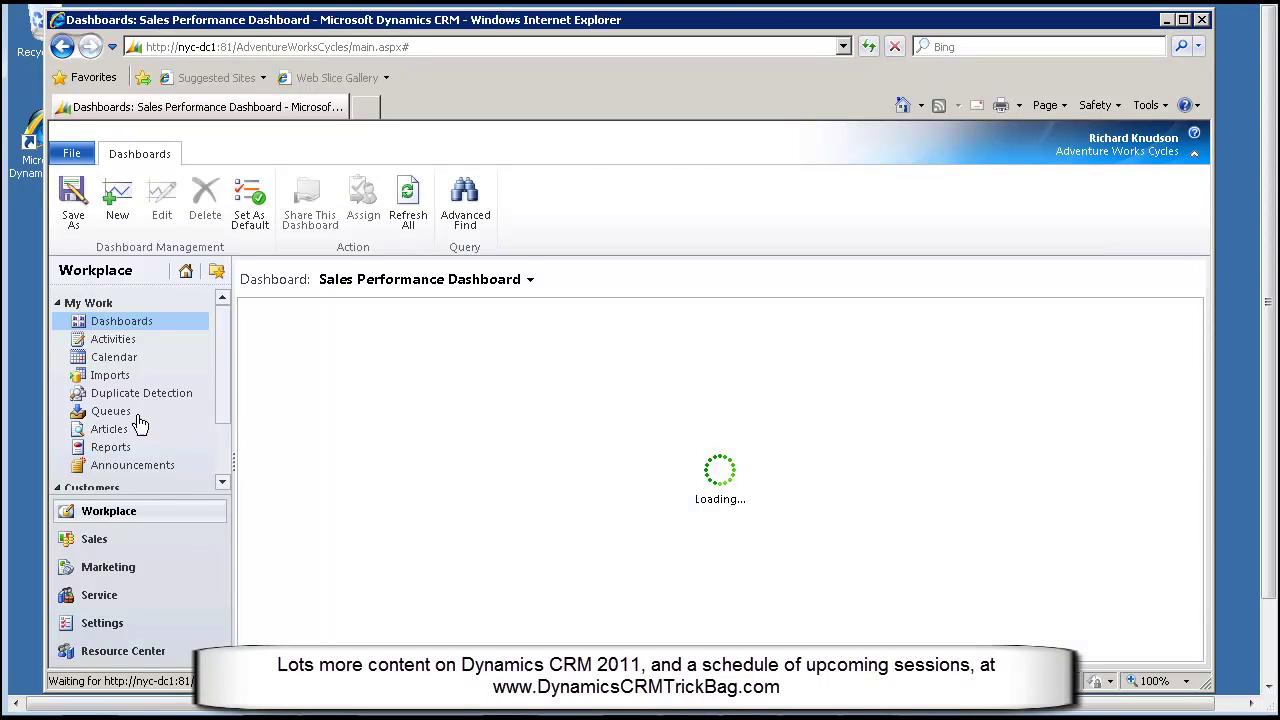
pyautogui.click(121, 416)
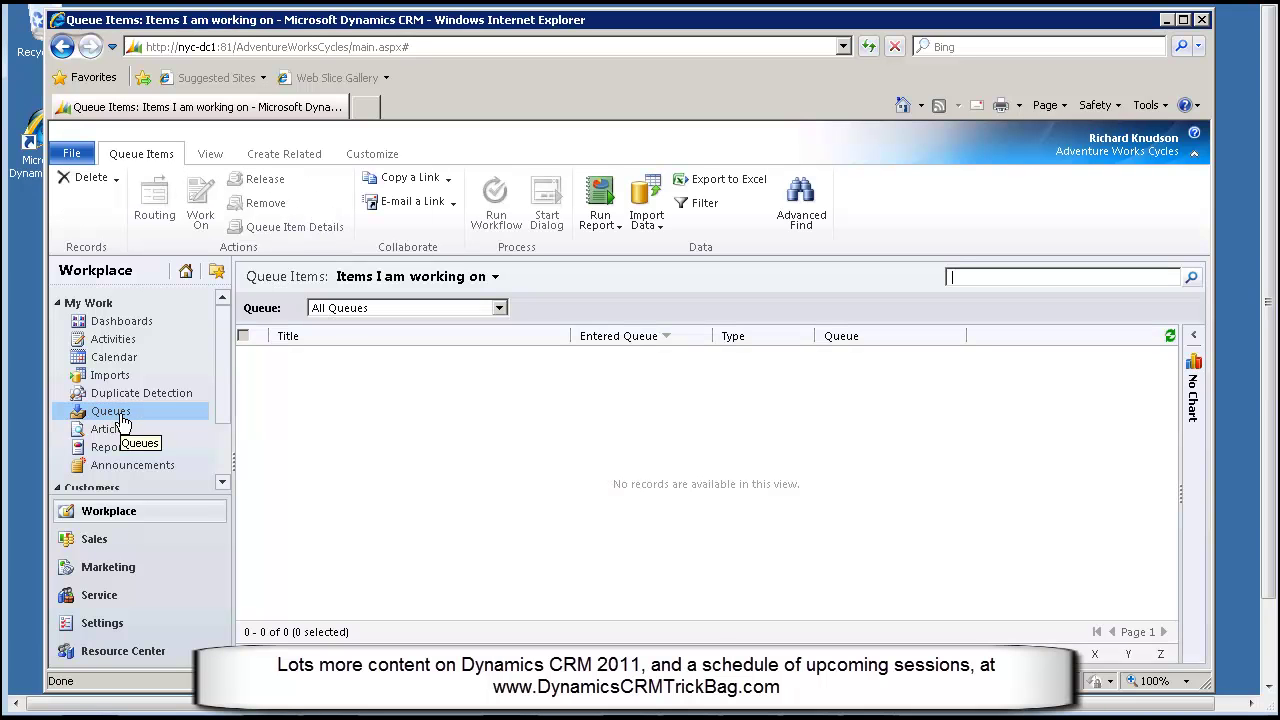
pyautogui.click(498, 308)
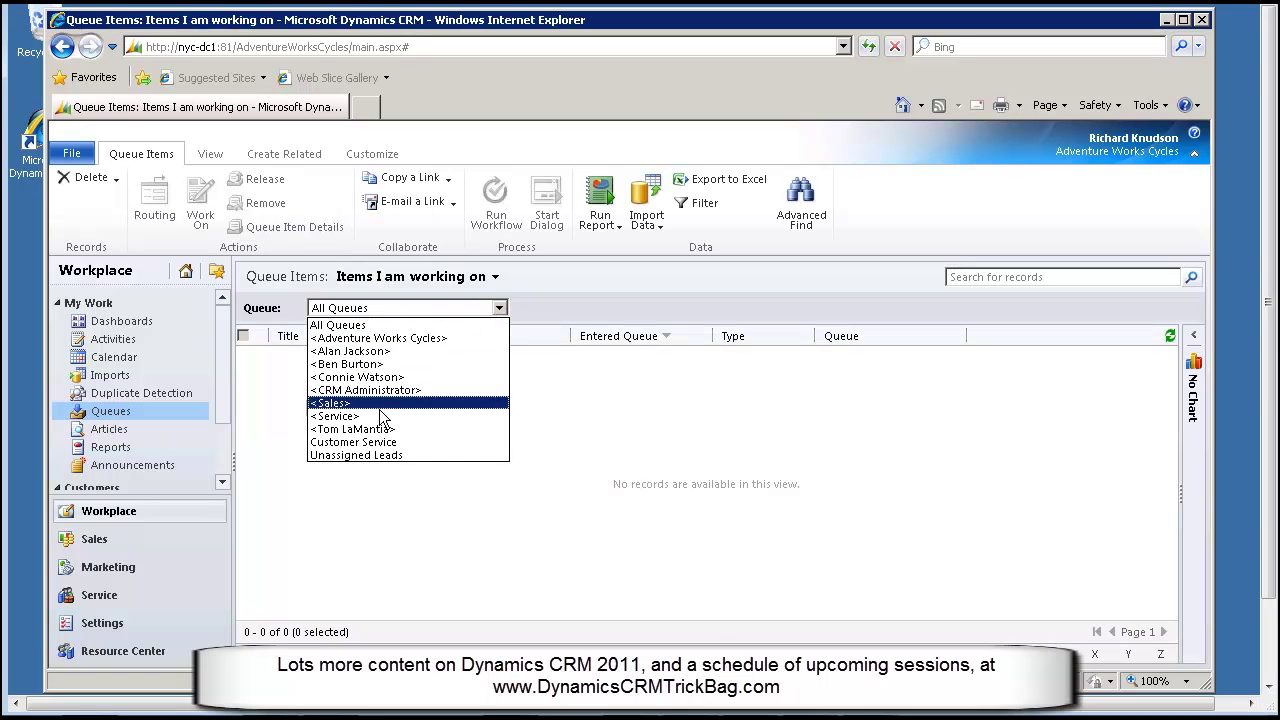
pyautogui.click(389, 454)
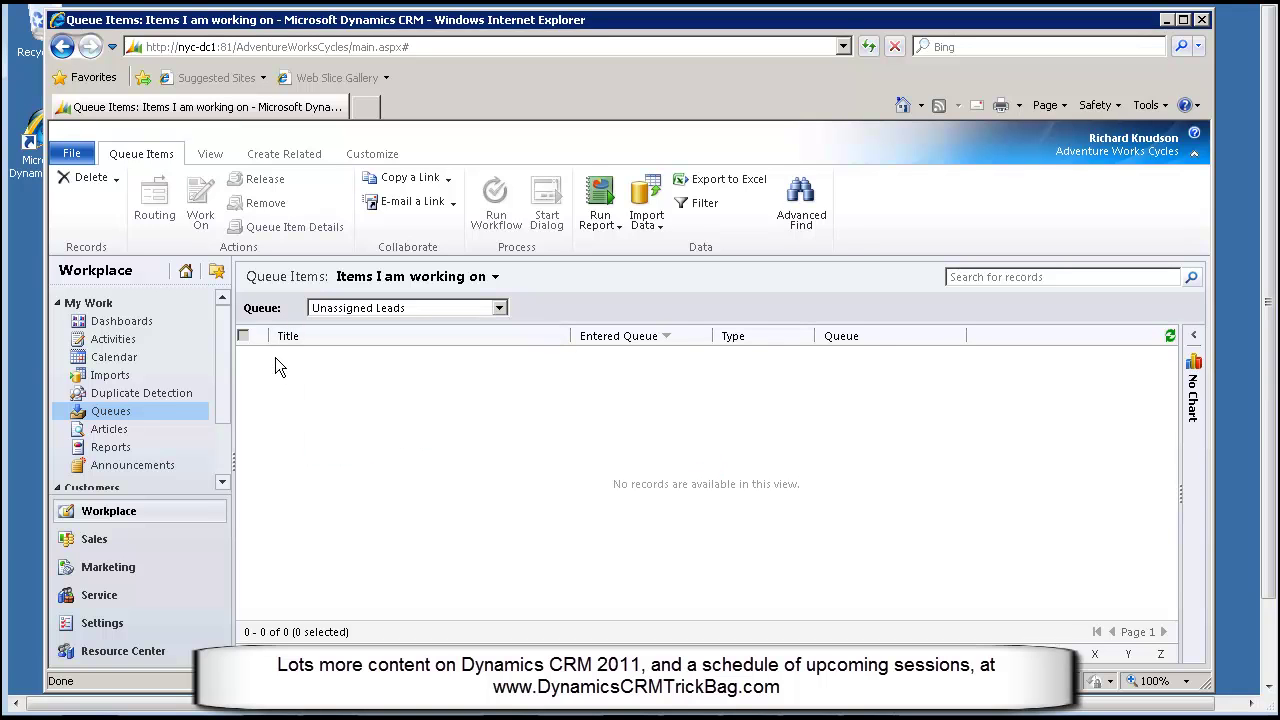
pyautogui.click(499, 308)
pyautogui.click(386, 533)
pyautogui.click(494, 277)
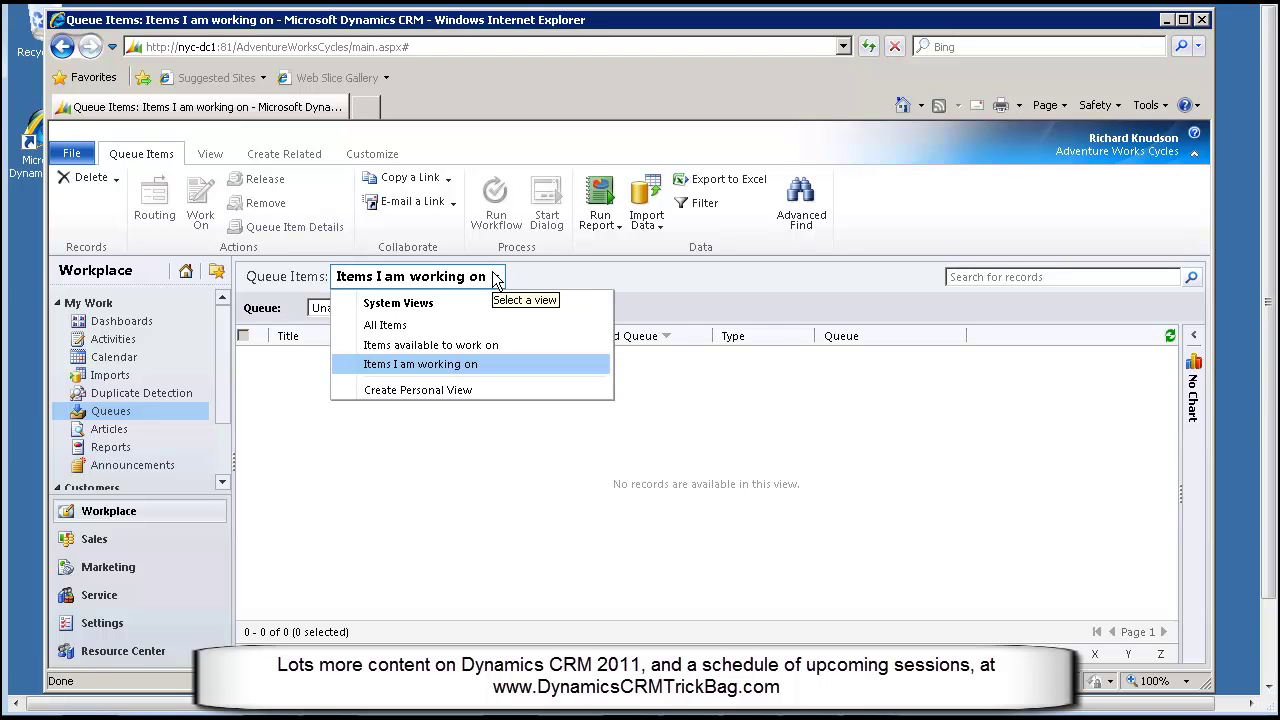
pyautogui.click(428, 327)
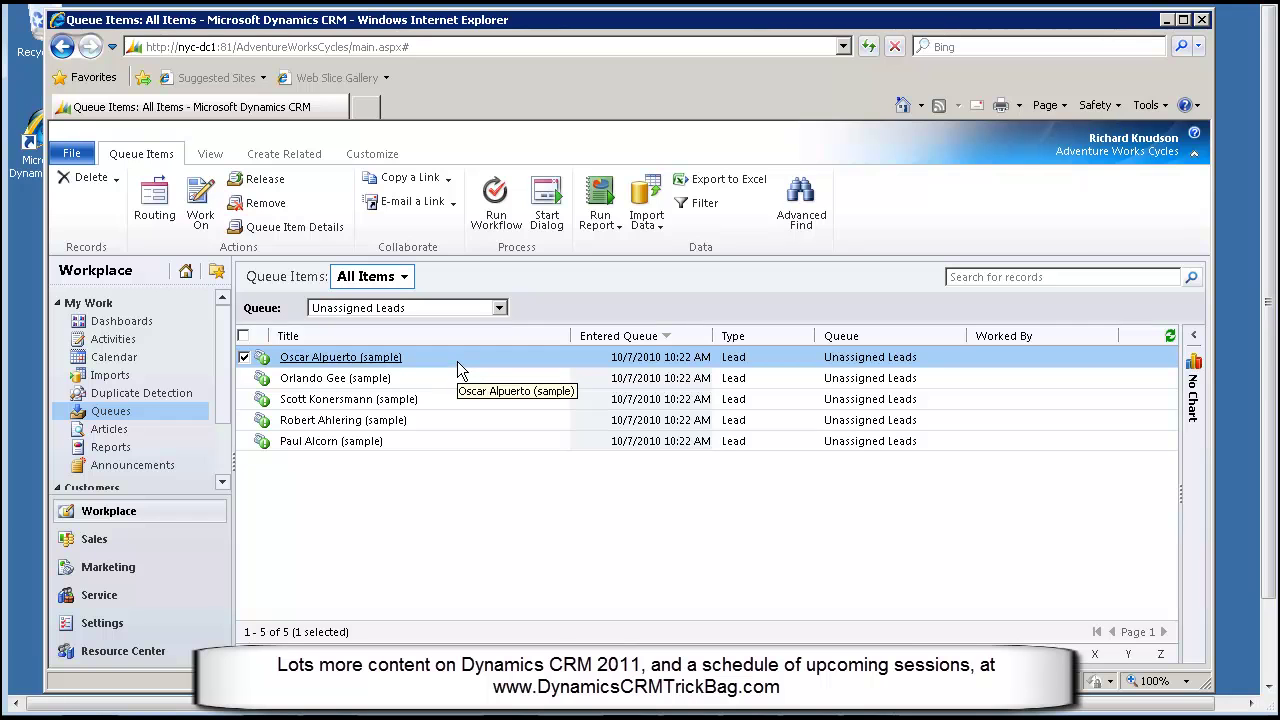
pyautogui.doubleClick(457, 362)
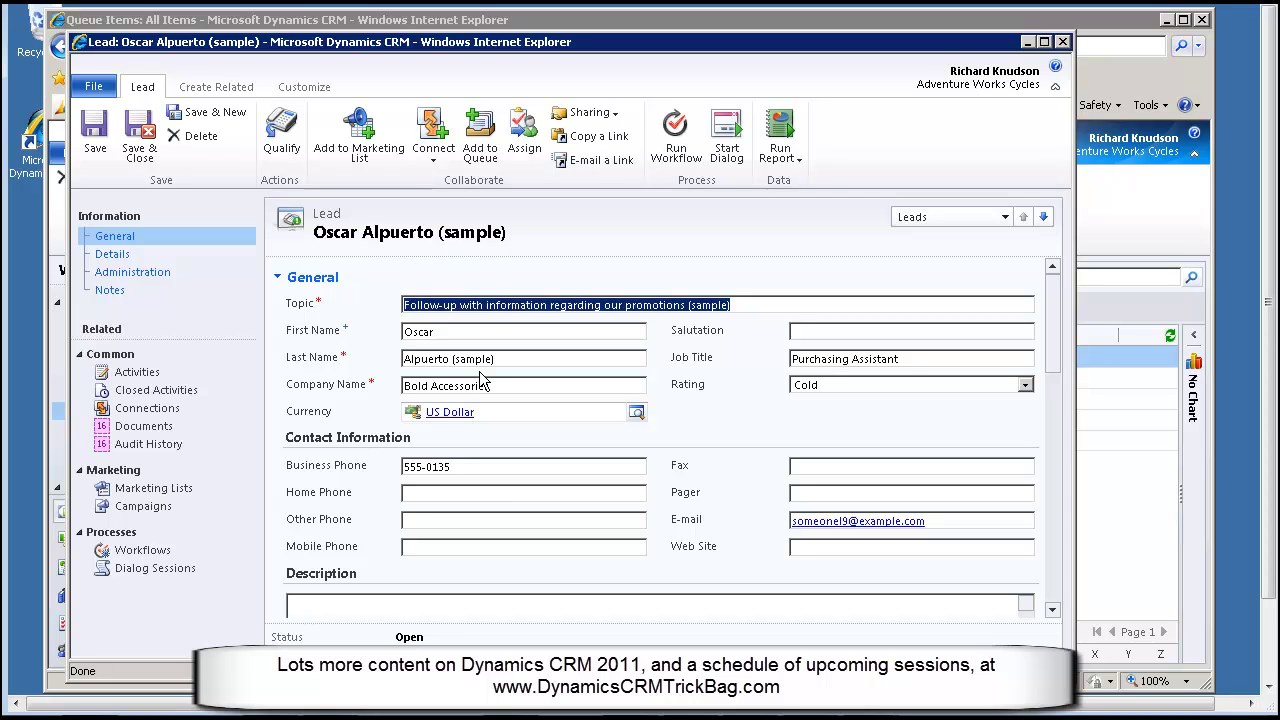
pyautogui.moveTo(1059, 370); pyautogui.dragTo(1057, 546)
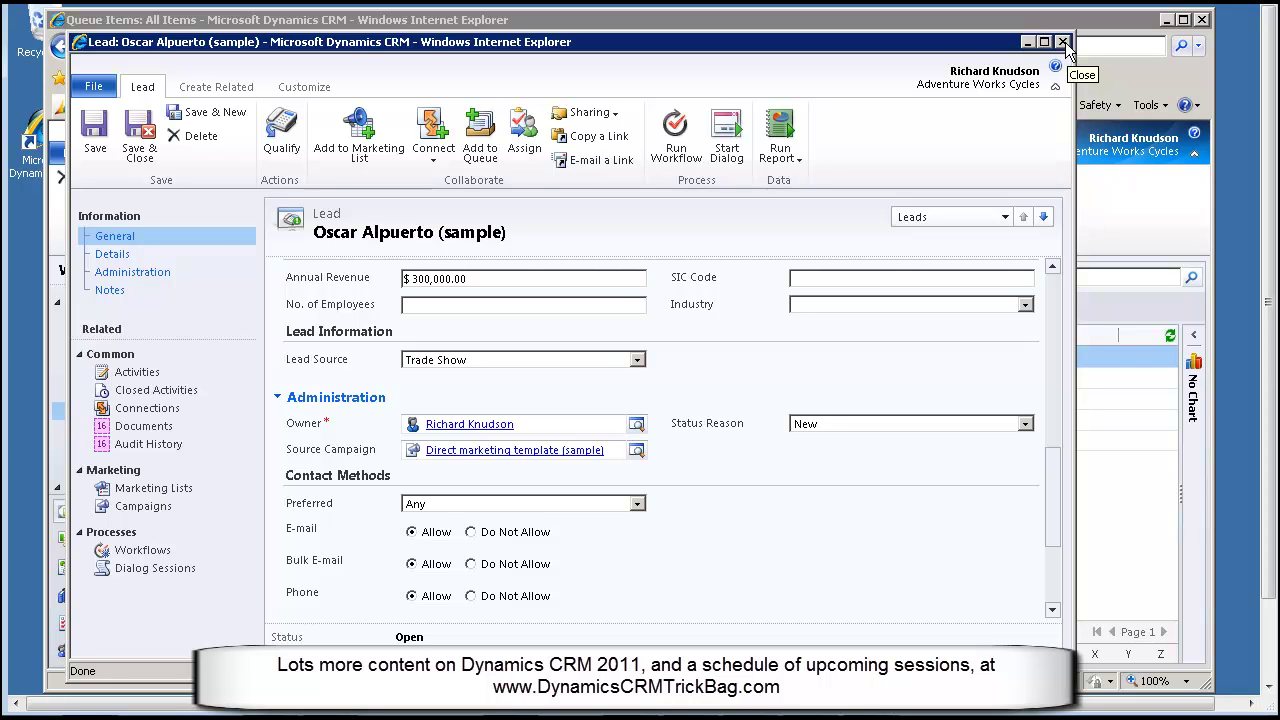
pyautogui.click(1064, 43)
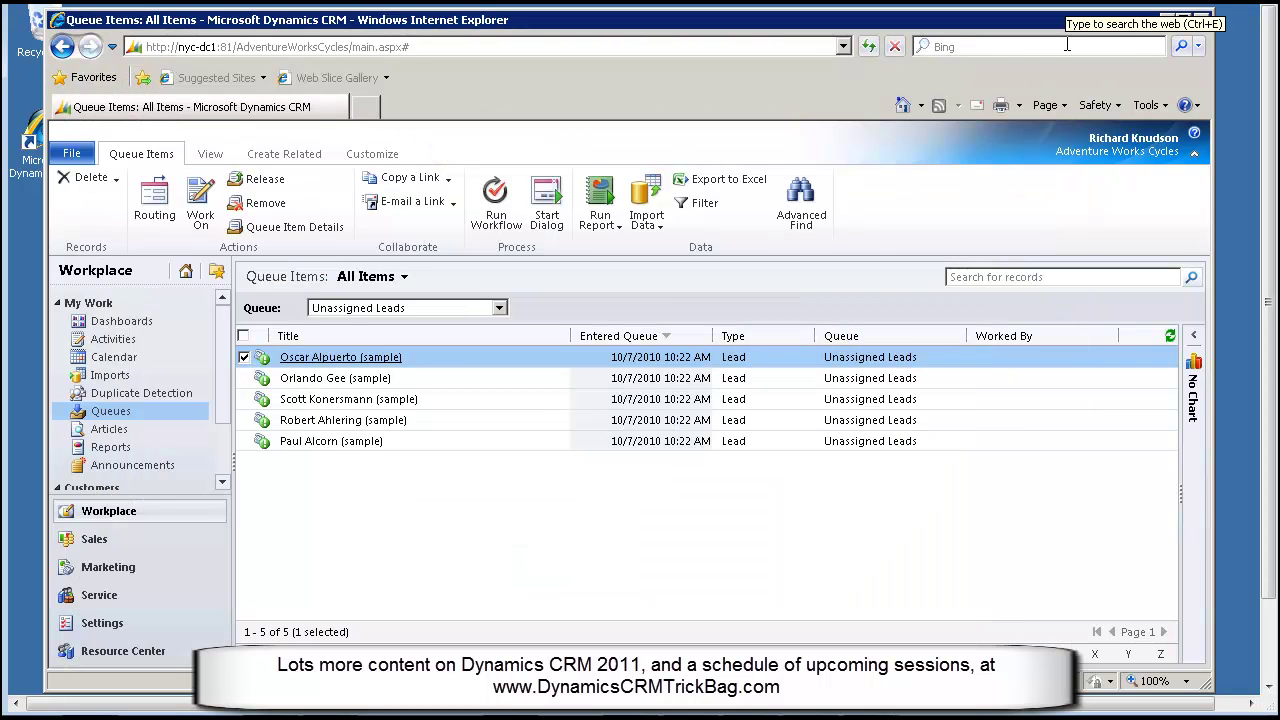
# Select all five leads in the My Open Leads list
pyautogui.click(243, 337)
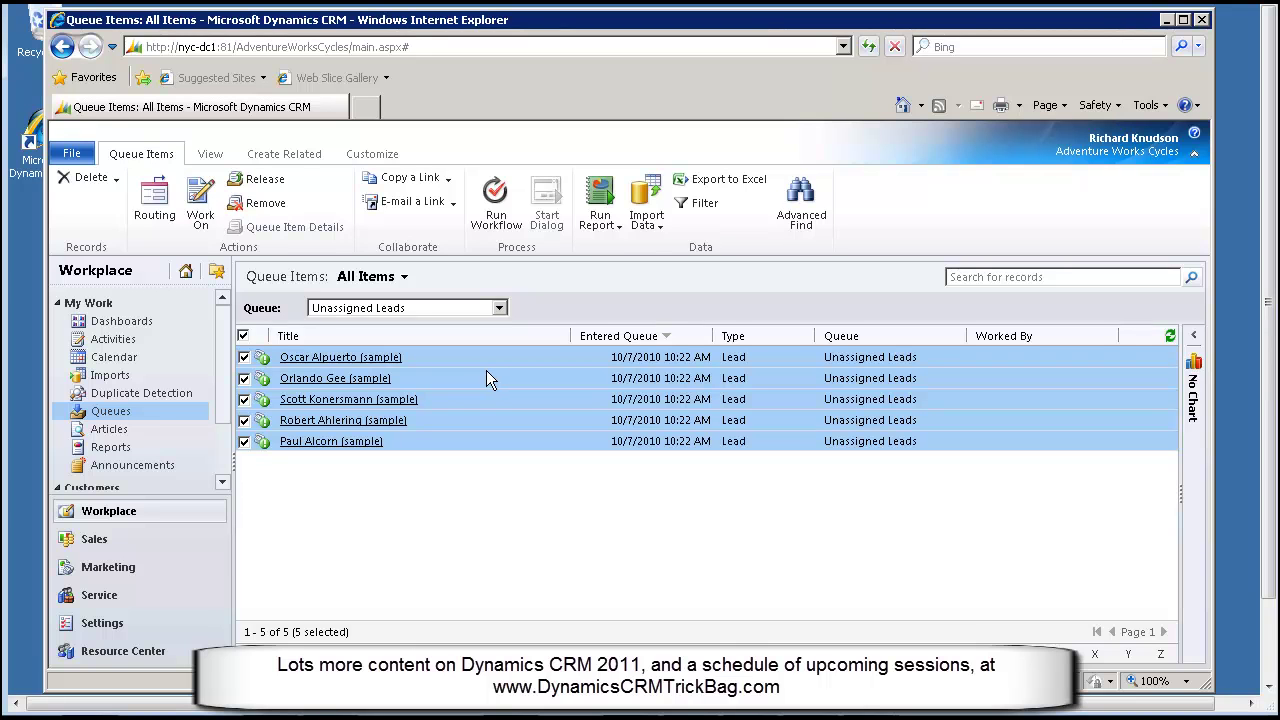
pyautogui.click(100, 541)
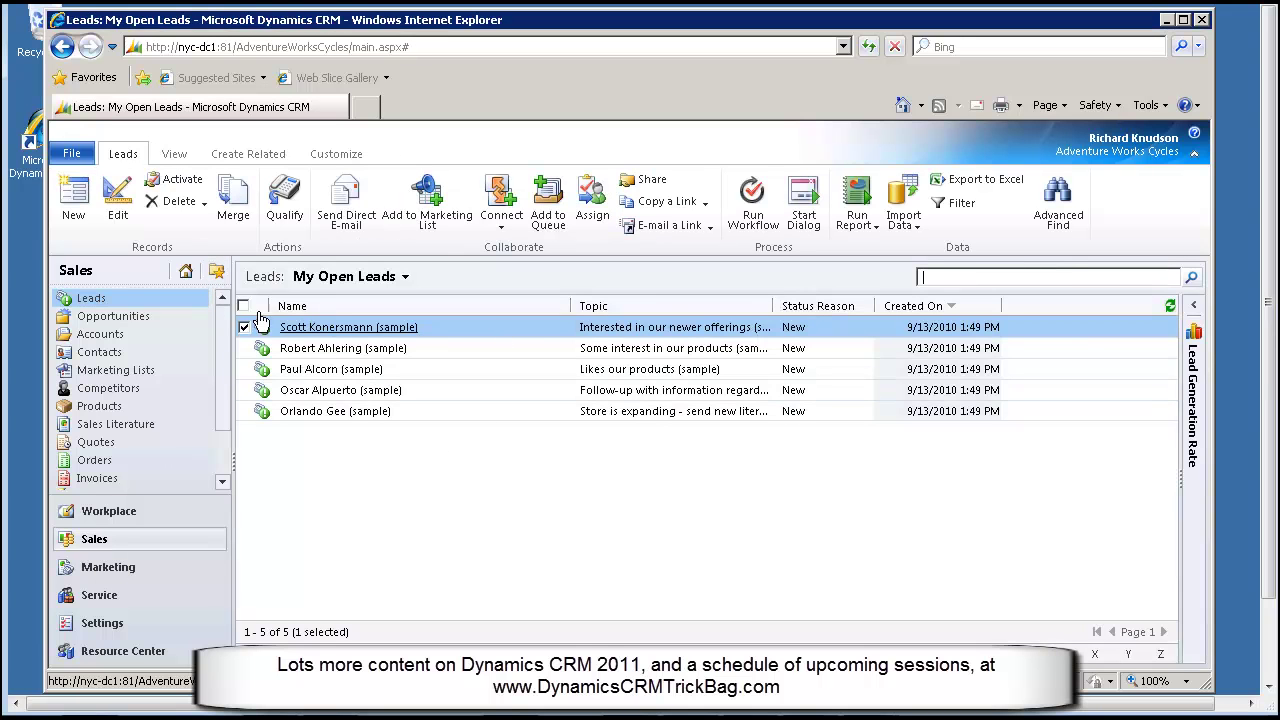
pyautogui.click(243, 307)
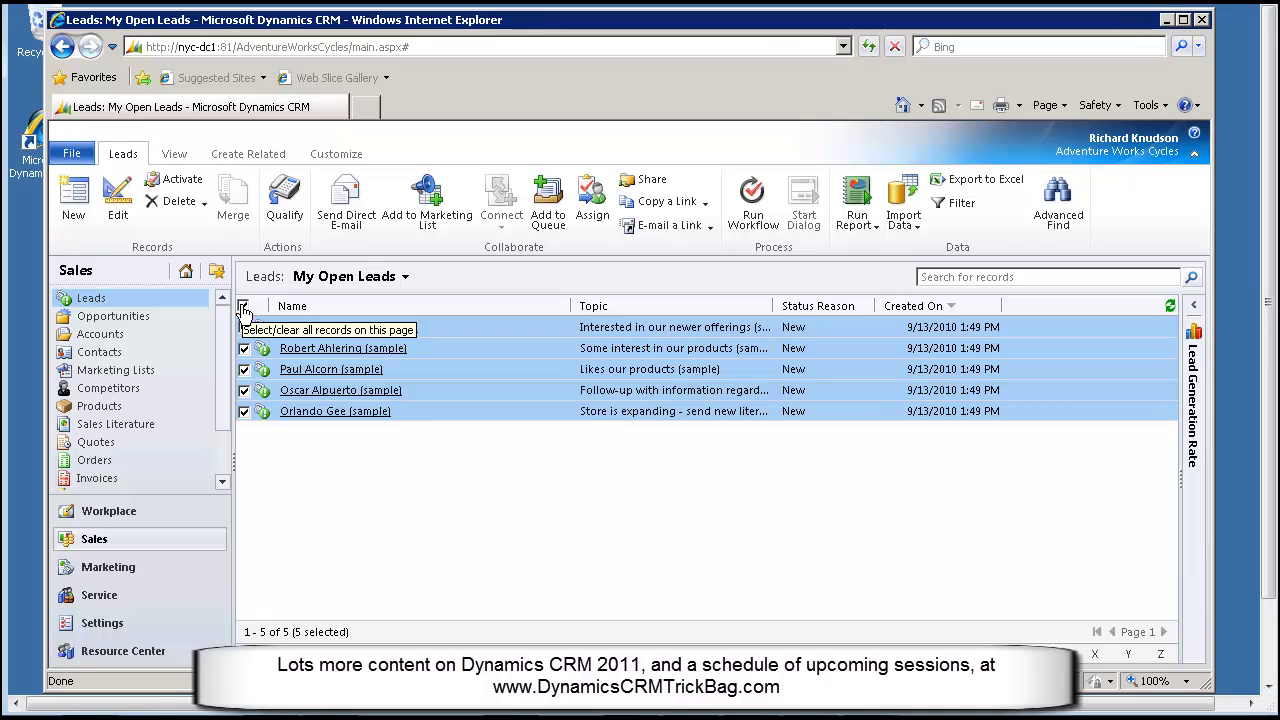
# Assign the selected leads to the Sales team through a Team lookup
pyautogui.click(593, 206)
pyautogui.click(418, 372)
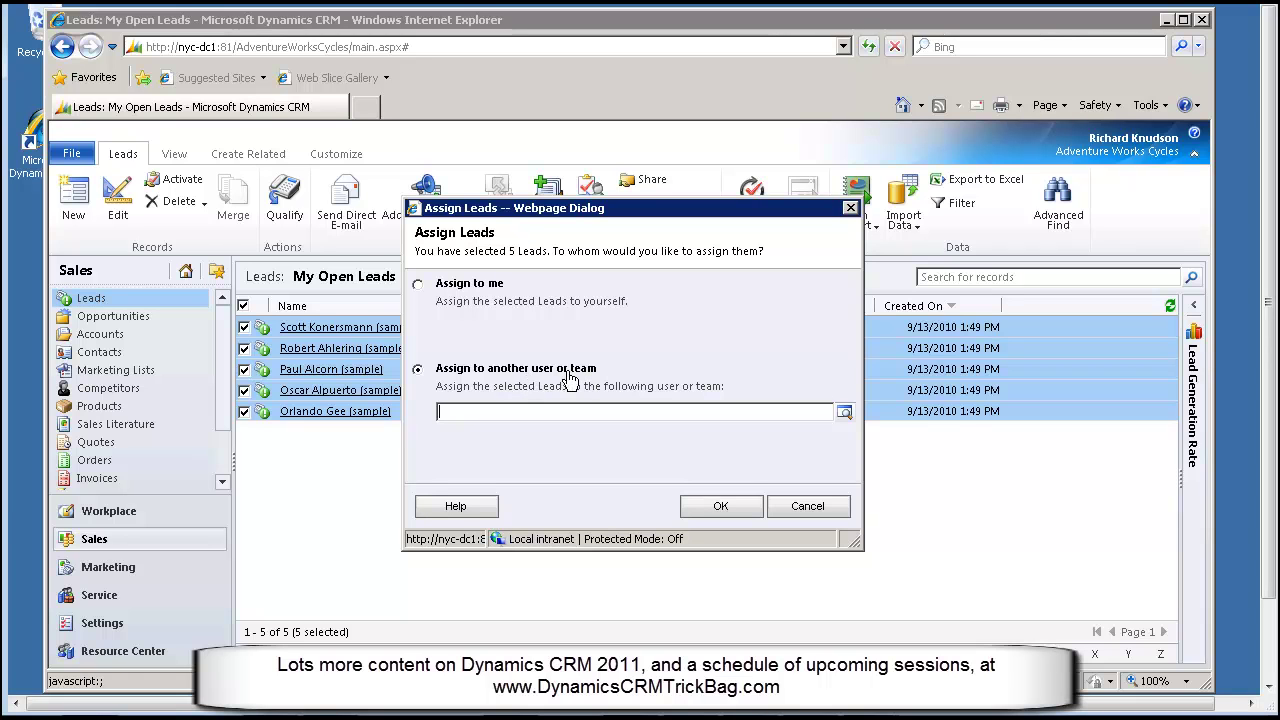
pyautogui.click(843, 413)
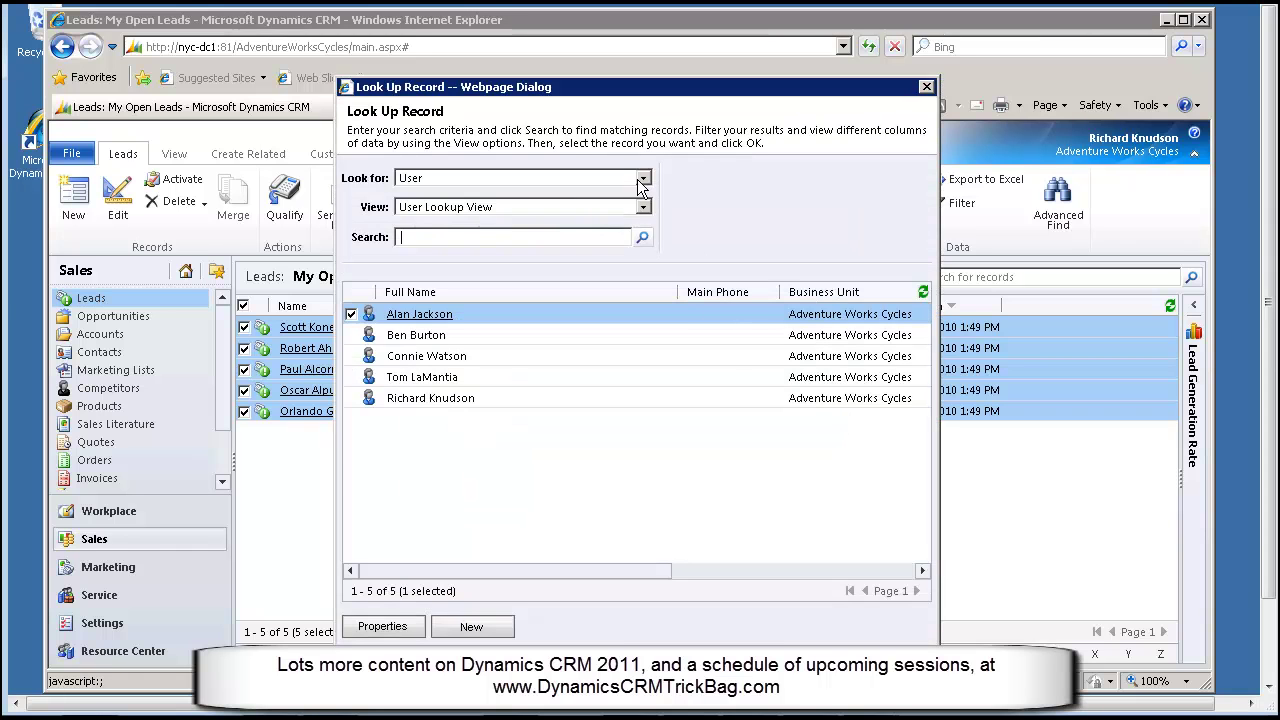
pyautogui.click(643, 178)
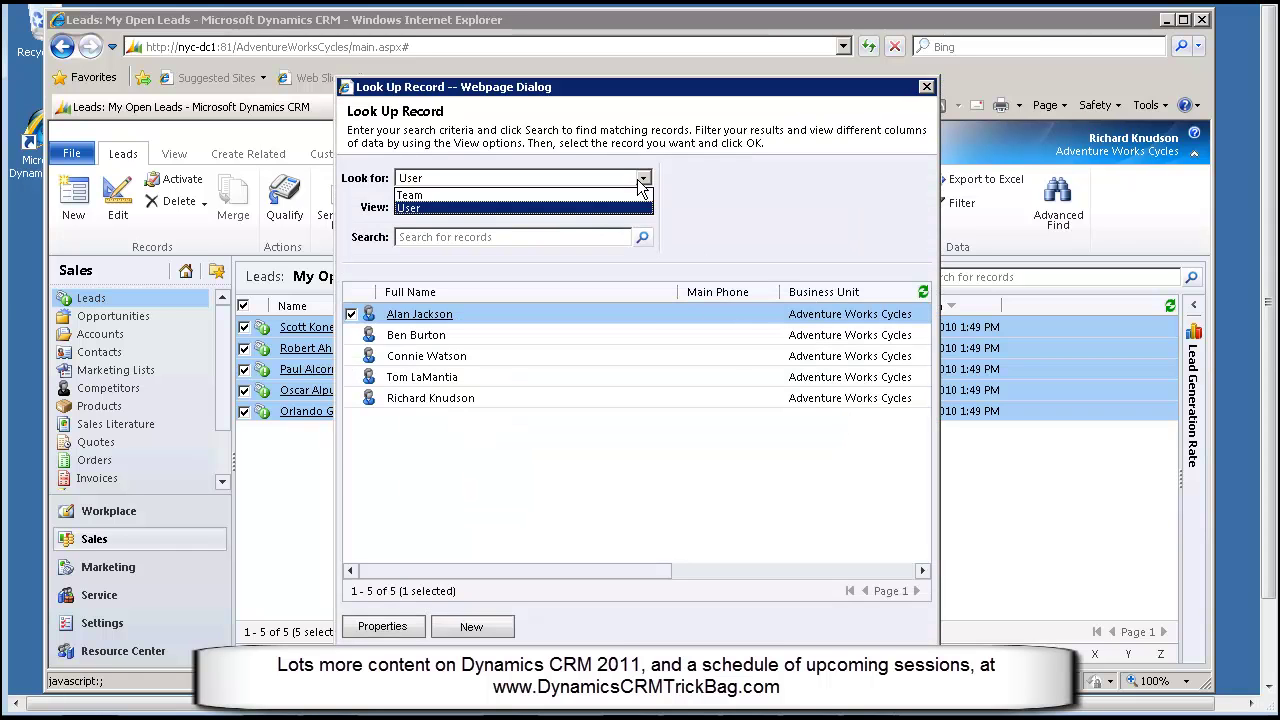
pyautogui.click(514, 196)
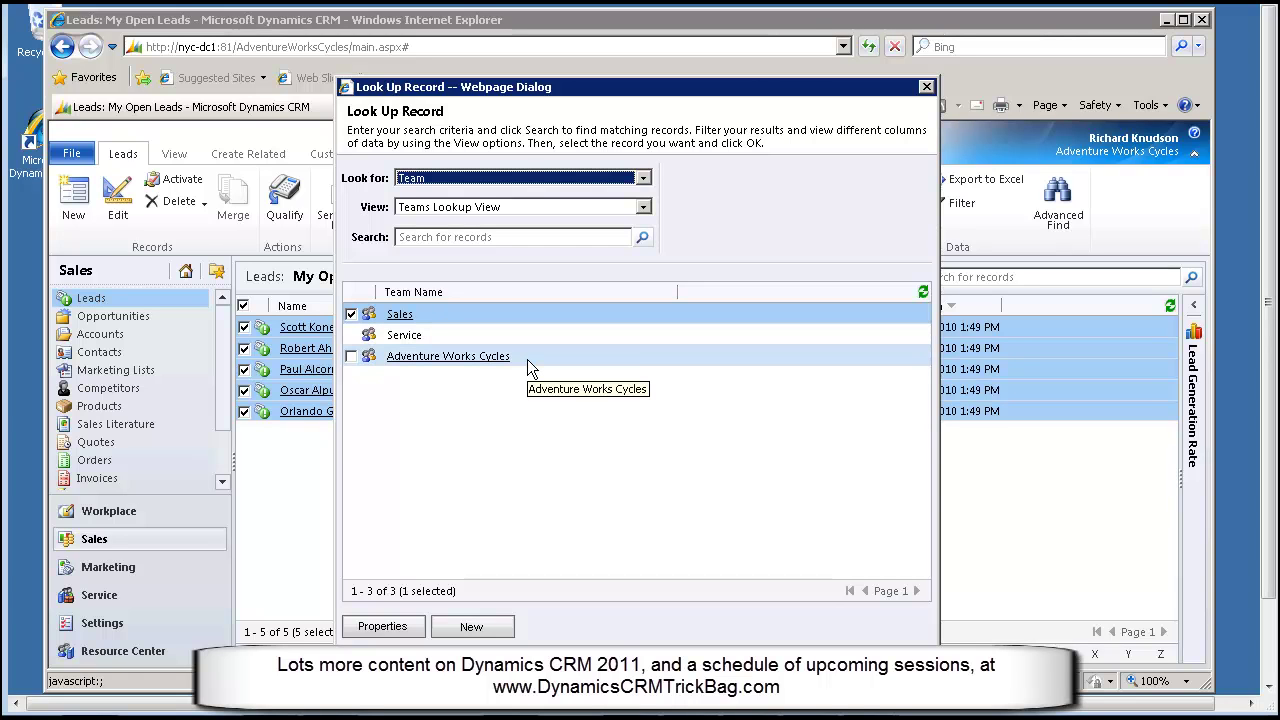
pyautogui.doubleClick(425, 312)
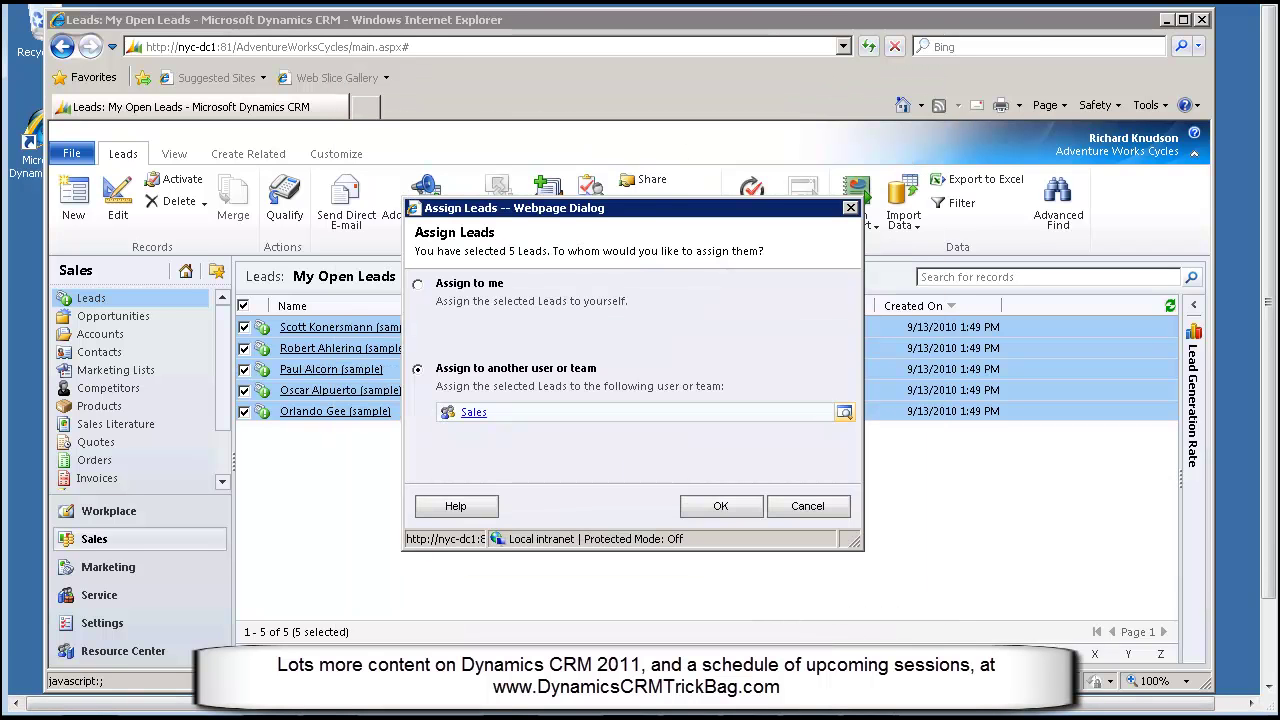
pyautogui.click(718, 508)
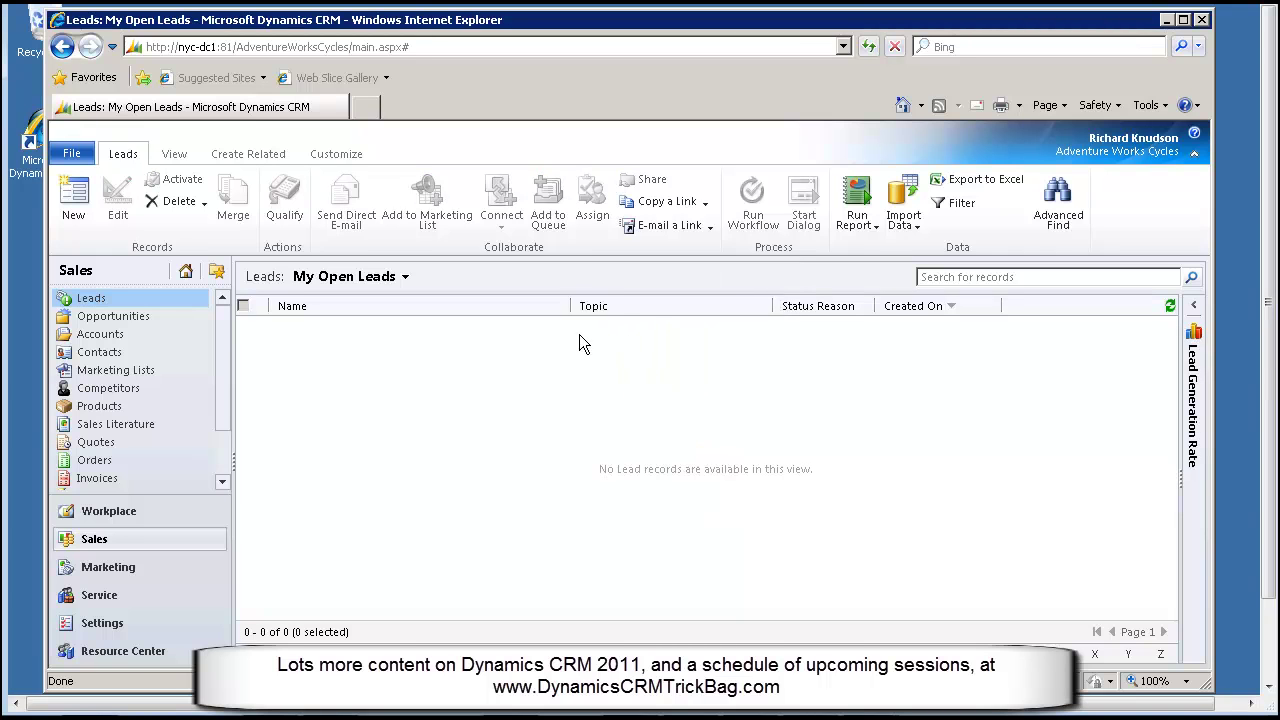
# Open the queued lead from Workplace, check its Owner under Administration, and close it
pyautogui.click(108, 511)
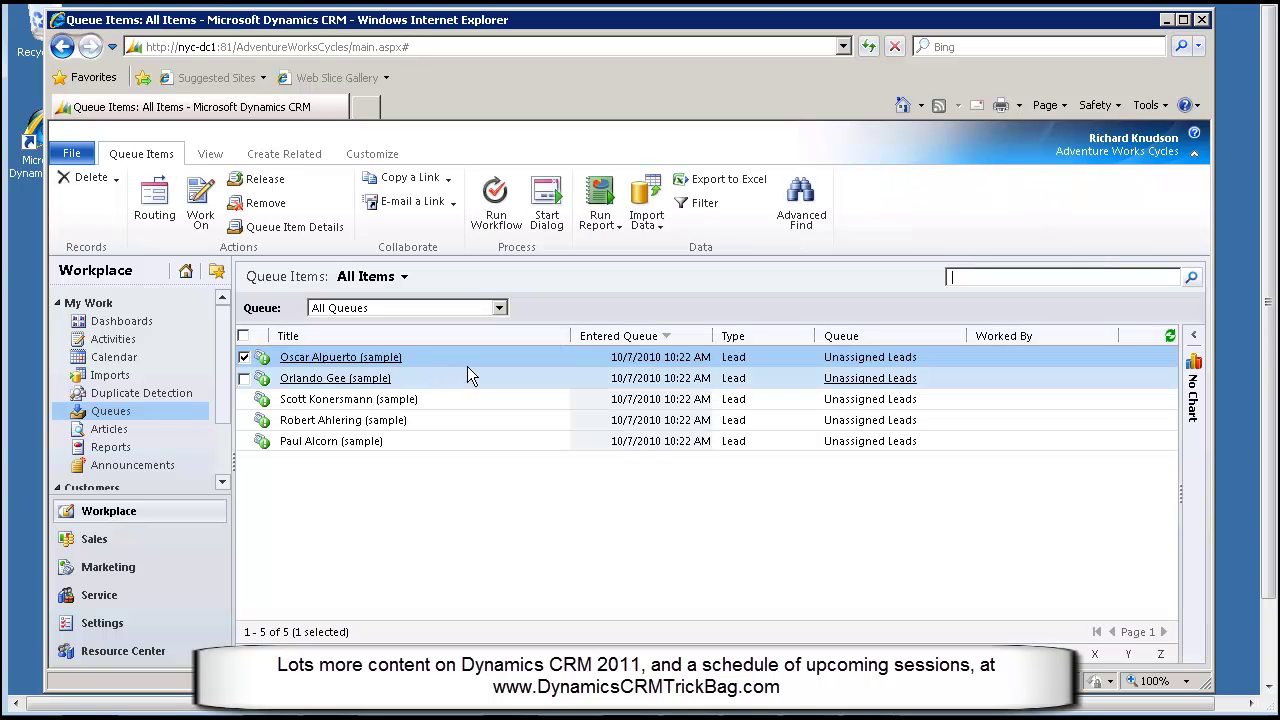
pyautogui.doubleClick(465, 356)
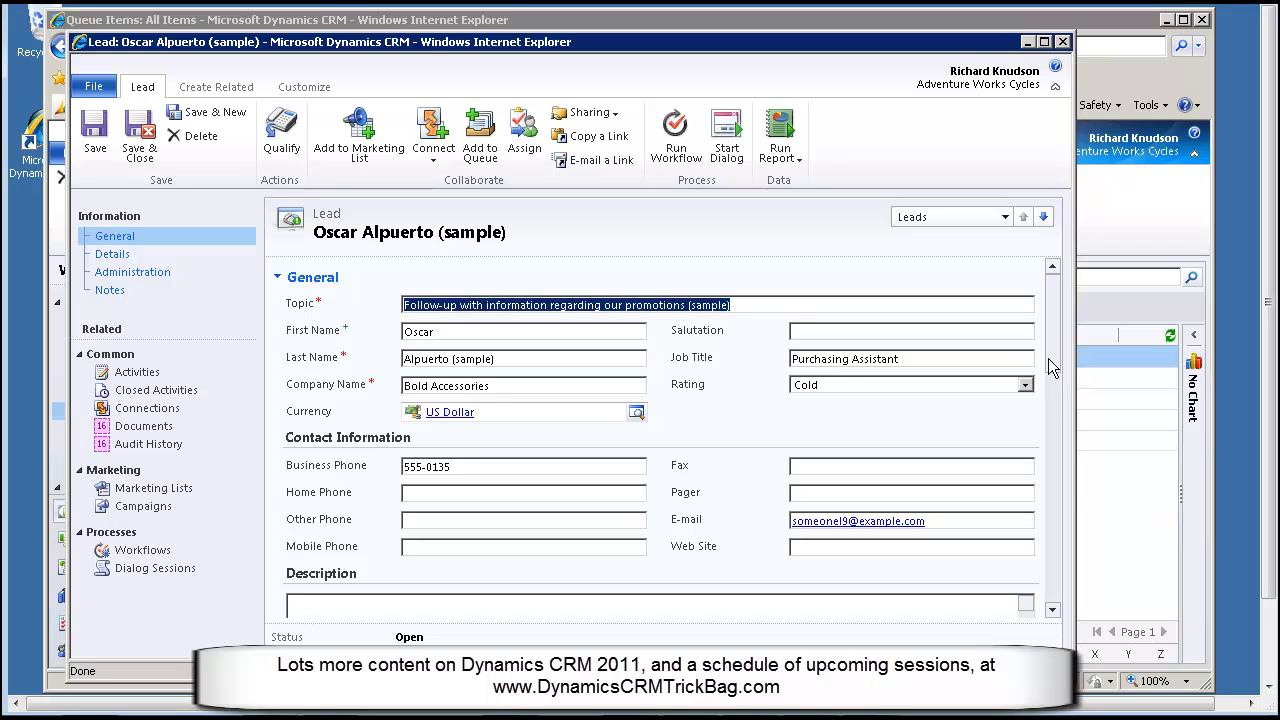
pyautogui.moveTo(1048, 358); pyautogui.dragTo(1044, 535)
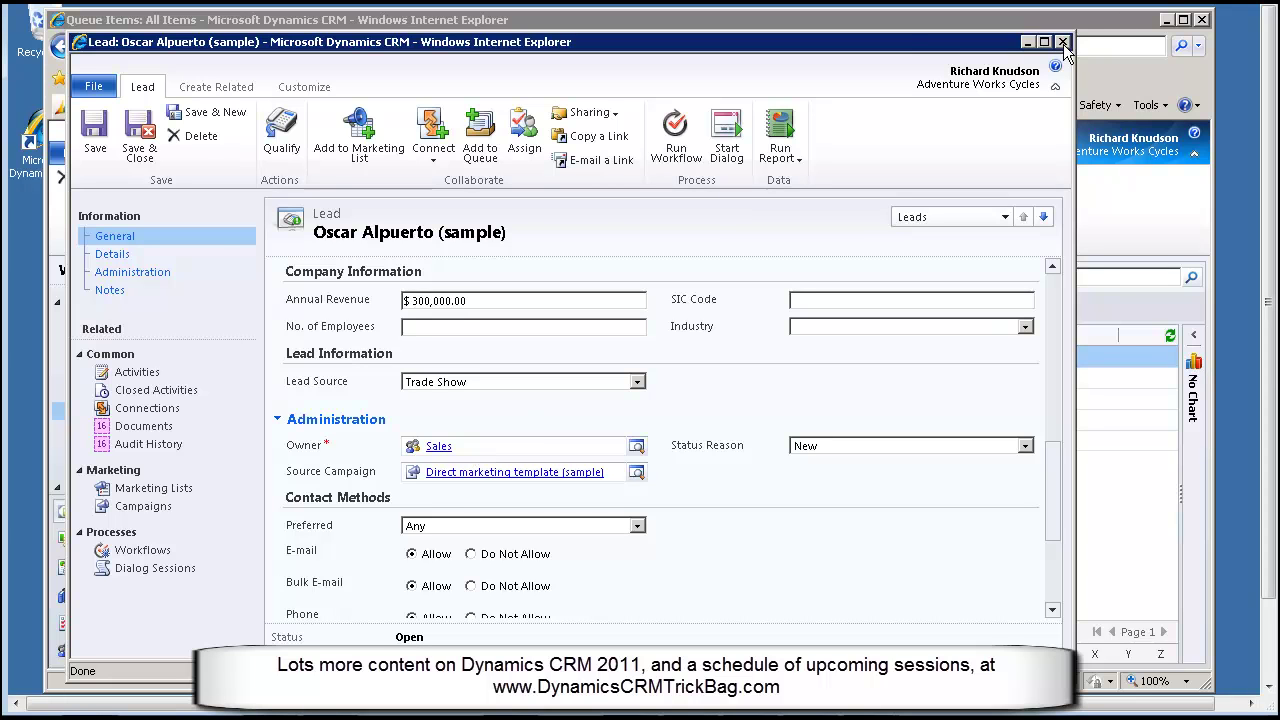
pyautogui.click(1063, 43)
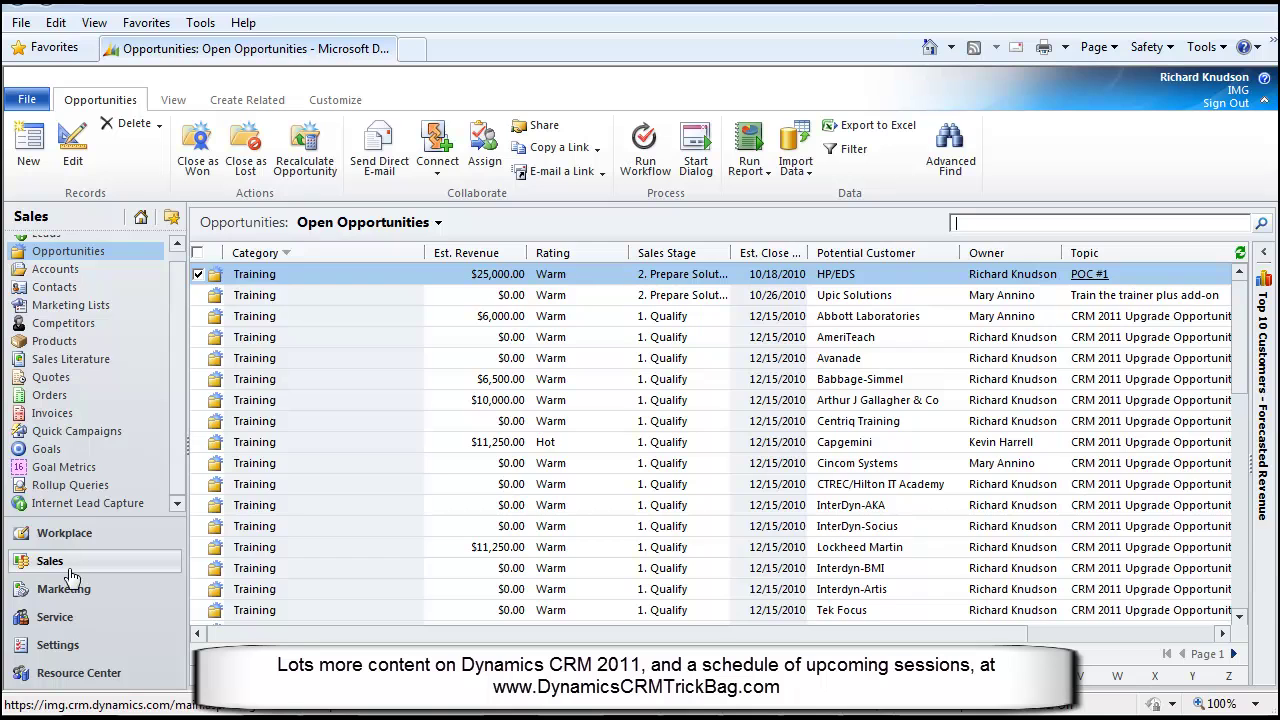
# Open the Dynamics CRM 4.0 Quick Reference Card from the Sales Literature list
pyautogui.click(88, 362)
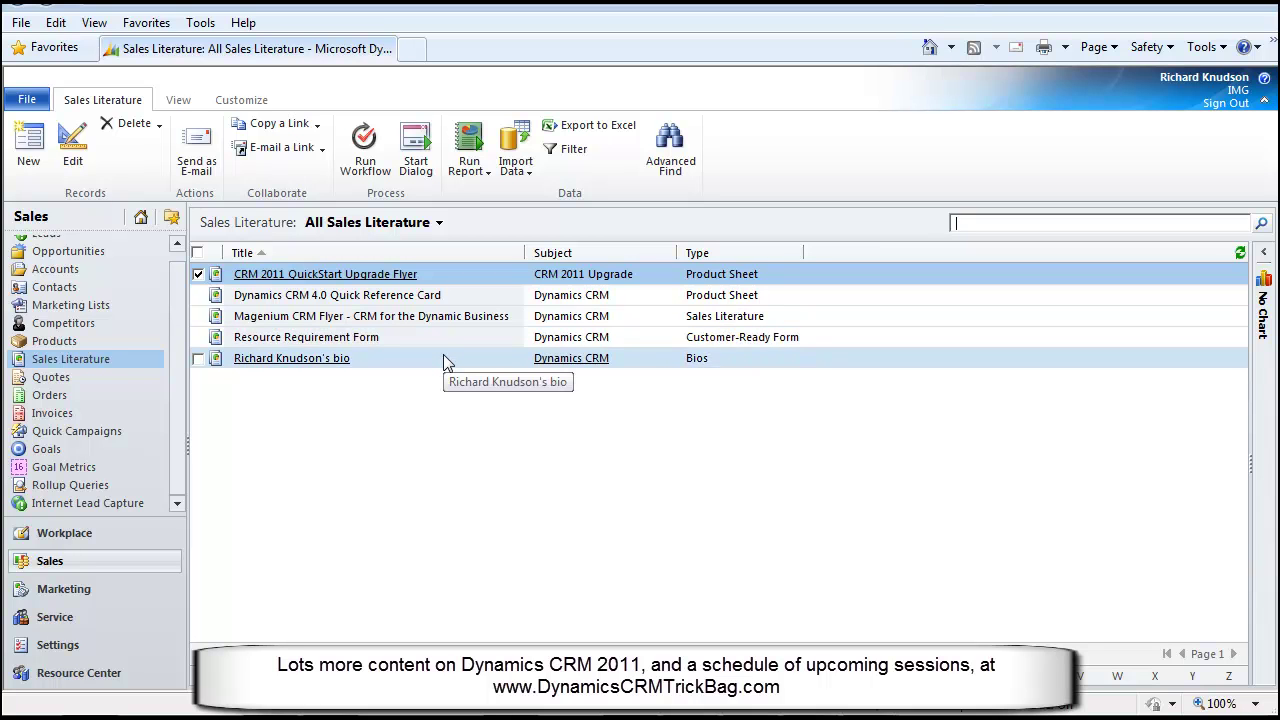
pyautogui.click(438, 297)
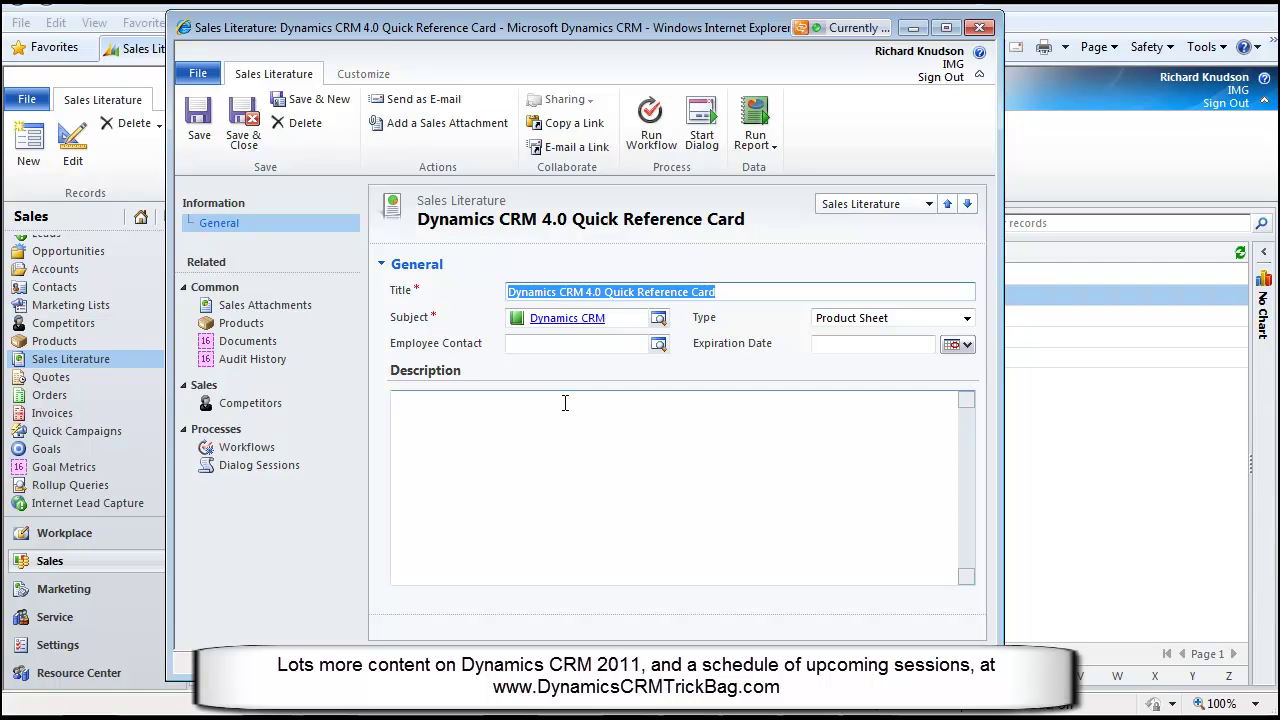
# View the CRM 4.0 Quick Reference Card PDF attachment, then close it and the literature record
pyautogui.click(248, 341)
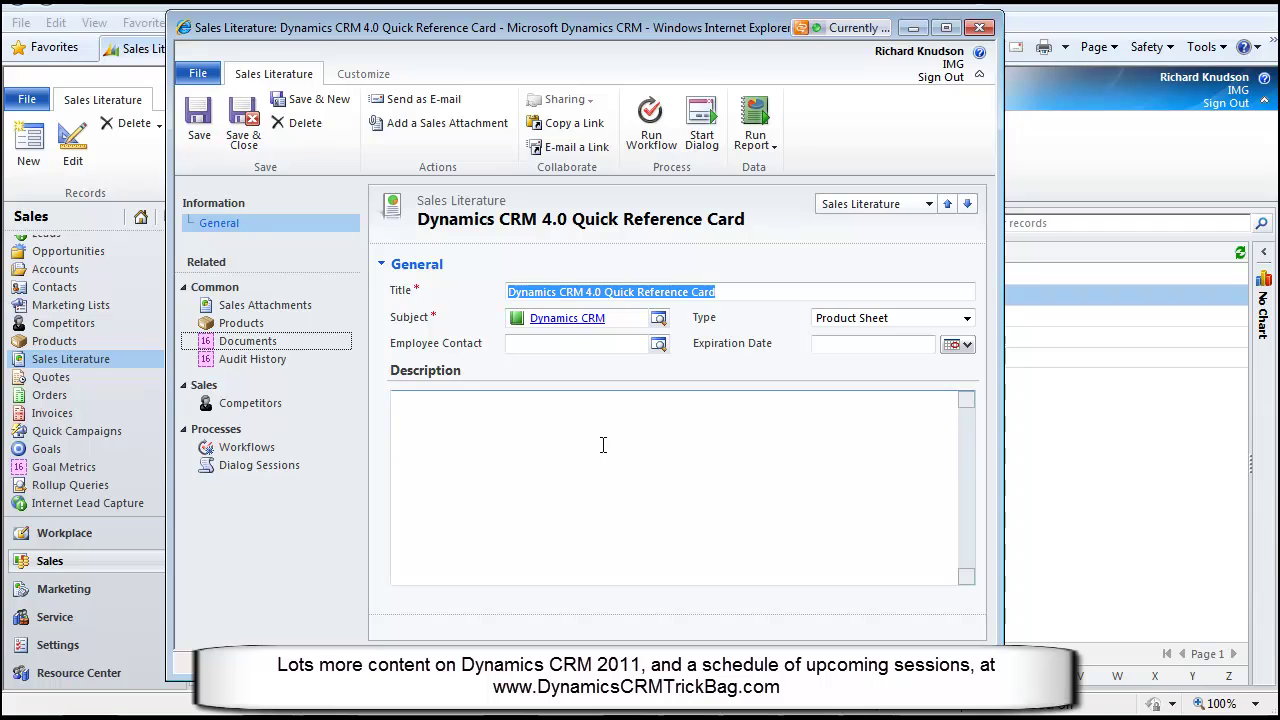
pyautogui.click(229, 307)
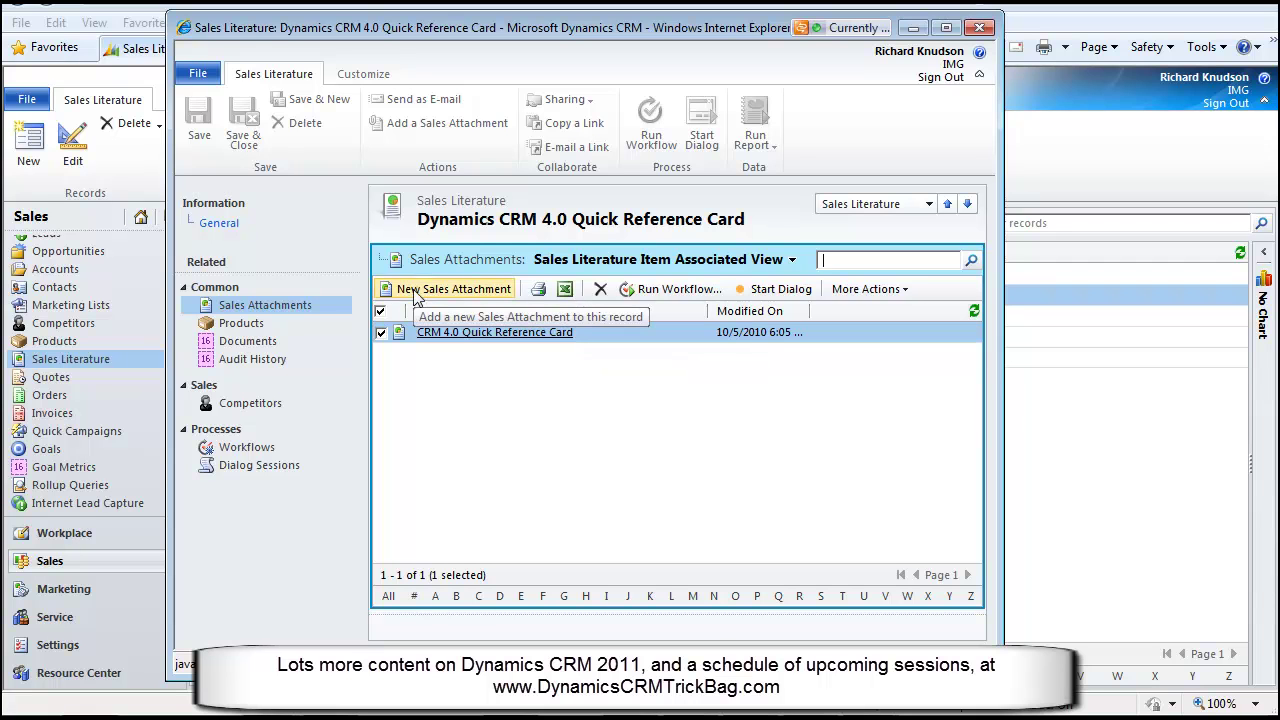
pyautogui.doubleClick(590, 341)
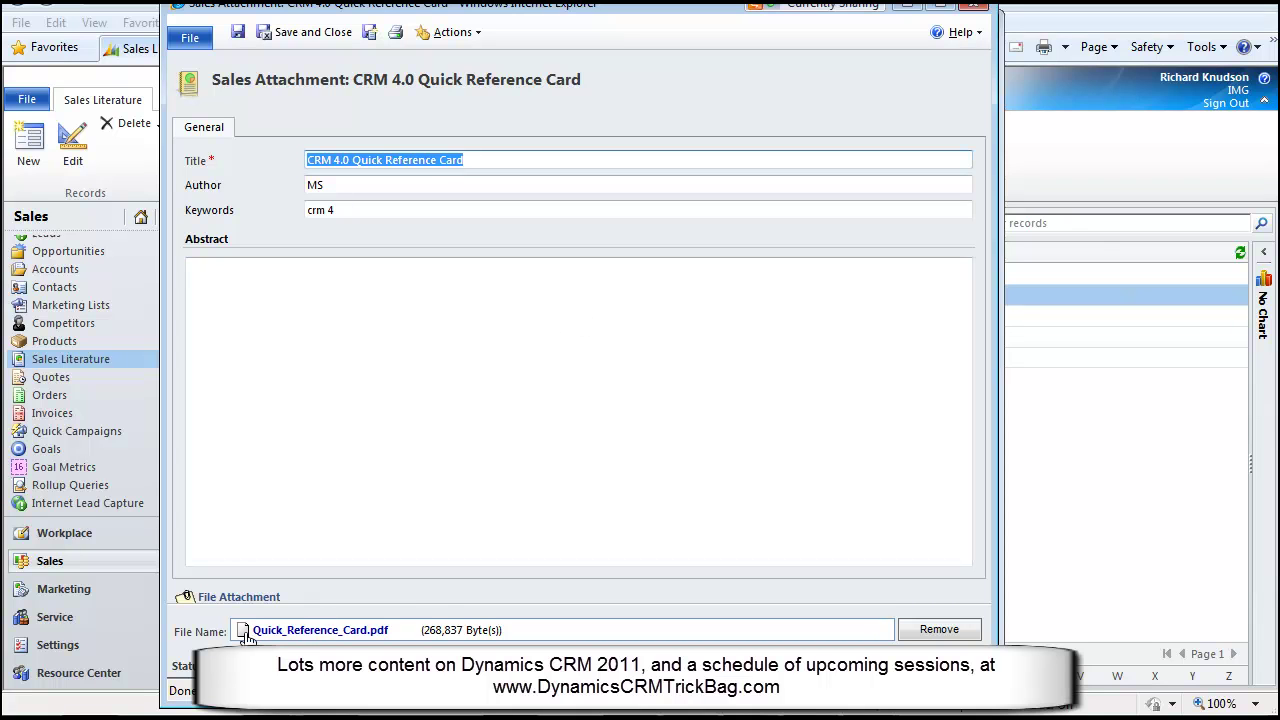
pyautogui.click(975, 18)
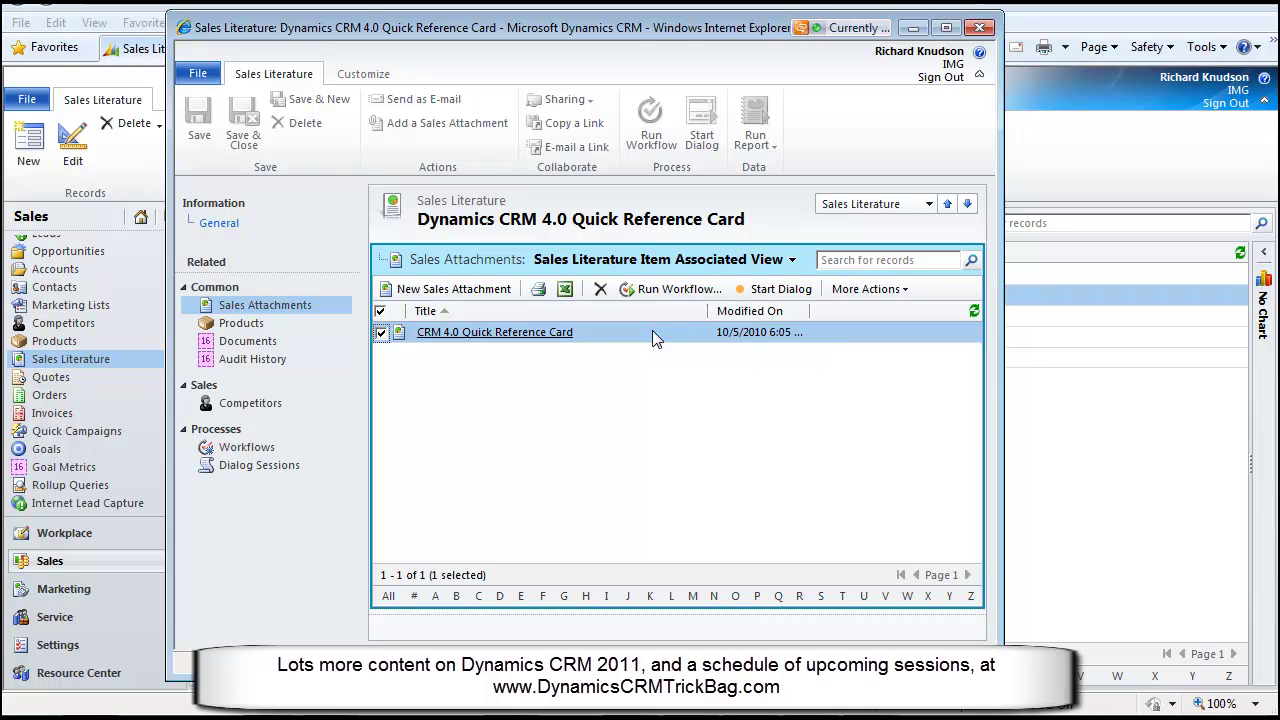
pyautogui.click(980, 27)
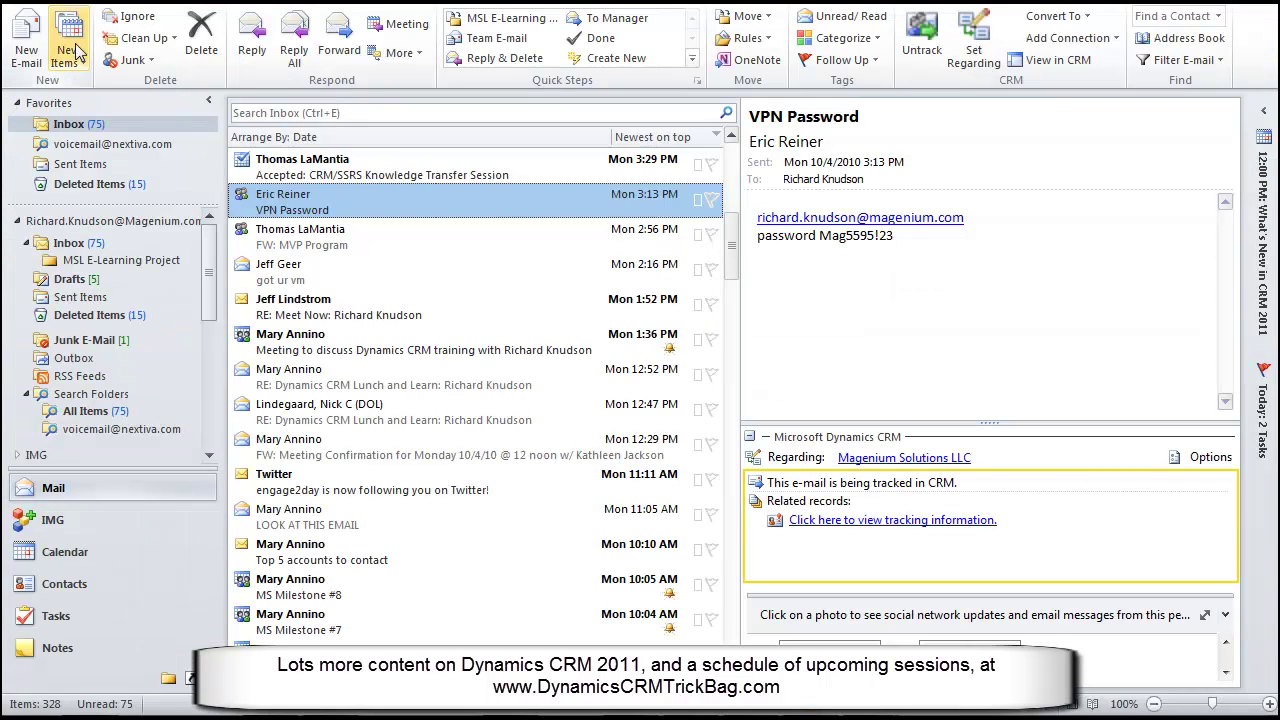
# Create a new e-mail to the CRM contact with the subject 'check this out'
pyautogui.click(33, 38)
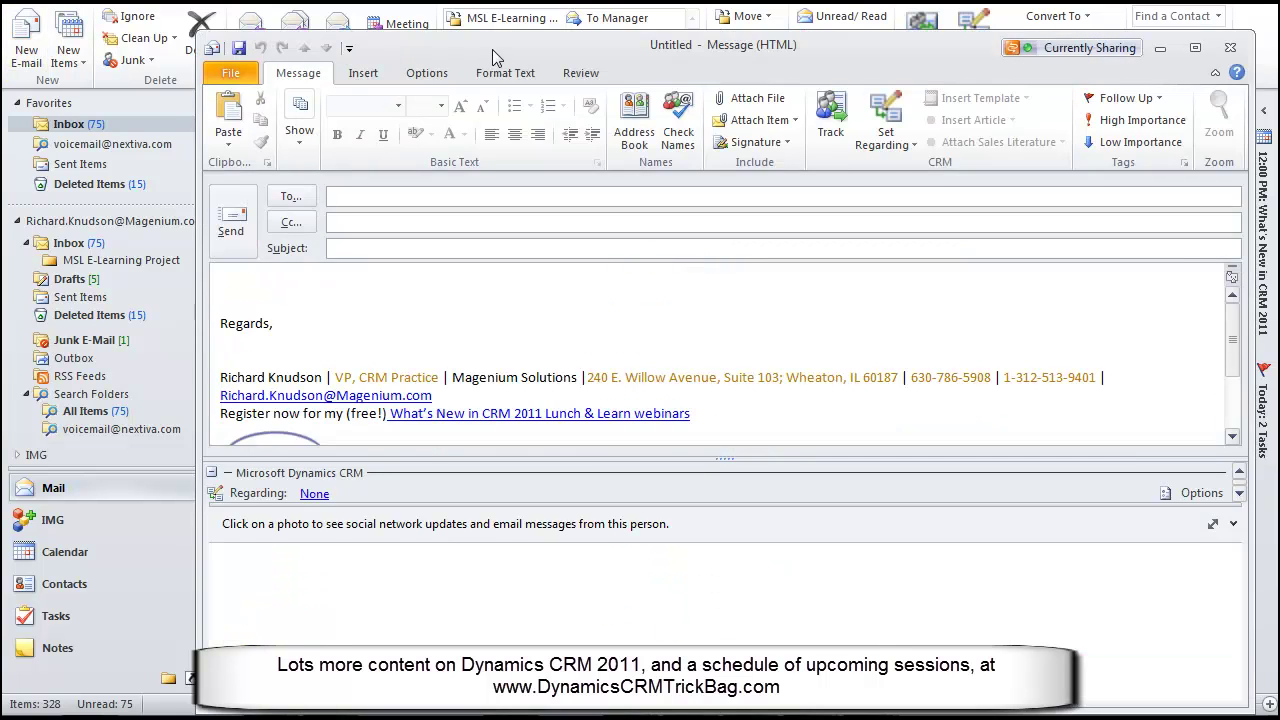
pyautogui.moveTo(494, 47); pyautogui.dragTo(378, 30)
pyautogui.click(299, 171)
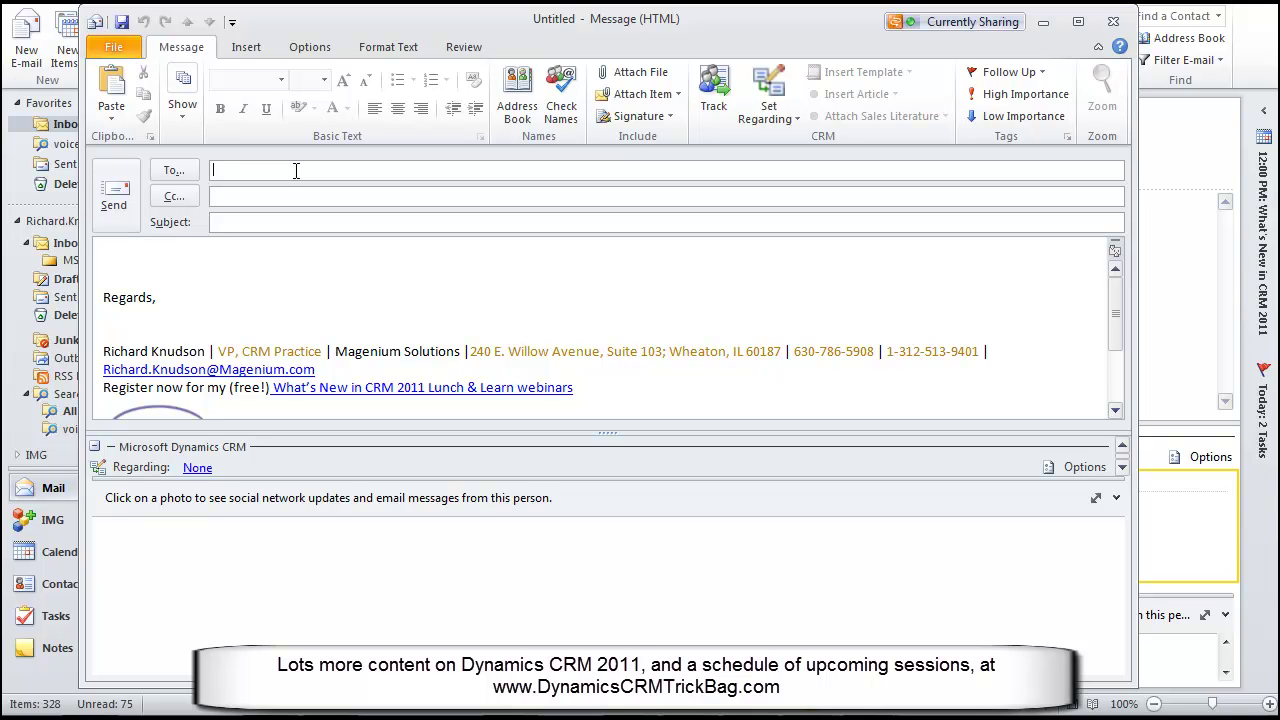
pyautogui.write('to')
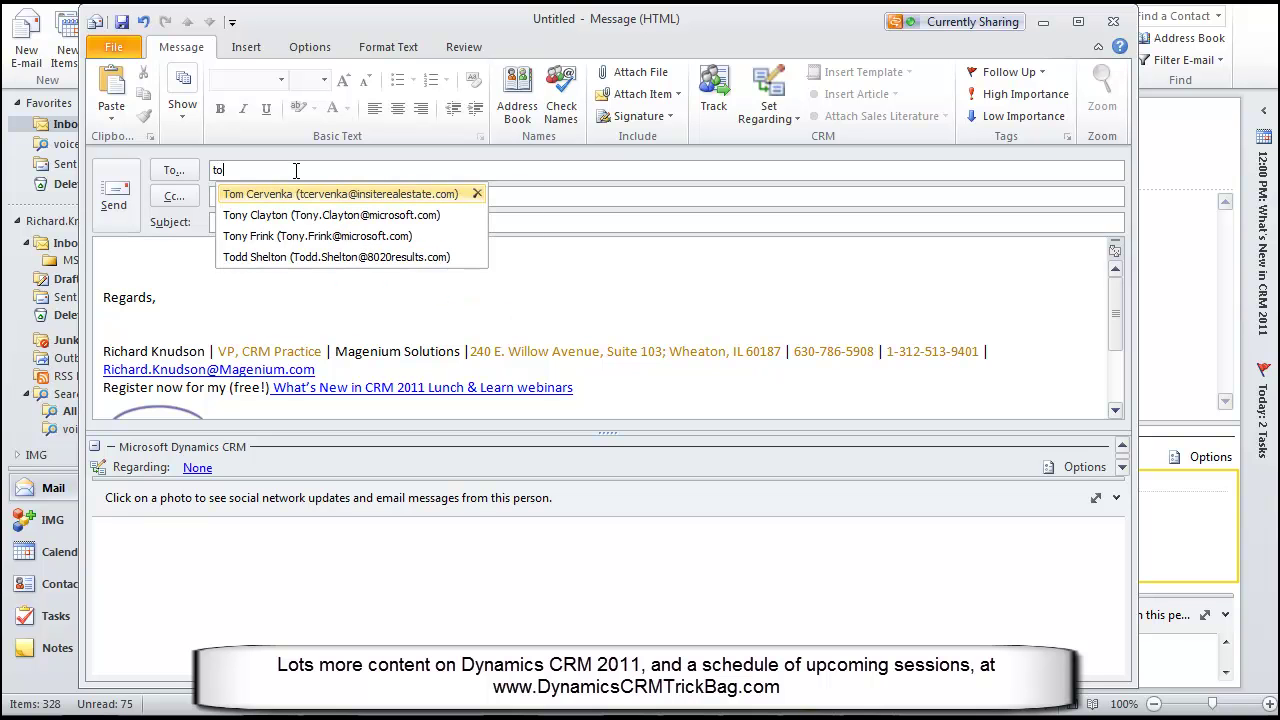
pyautogui.write('dd')
pyautogui.press('Return')
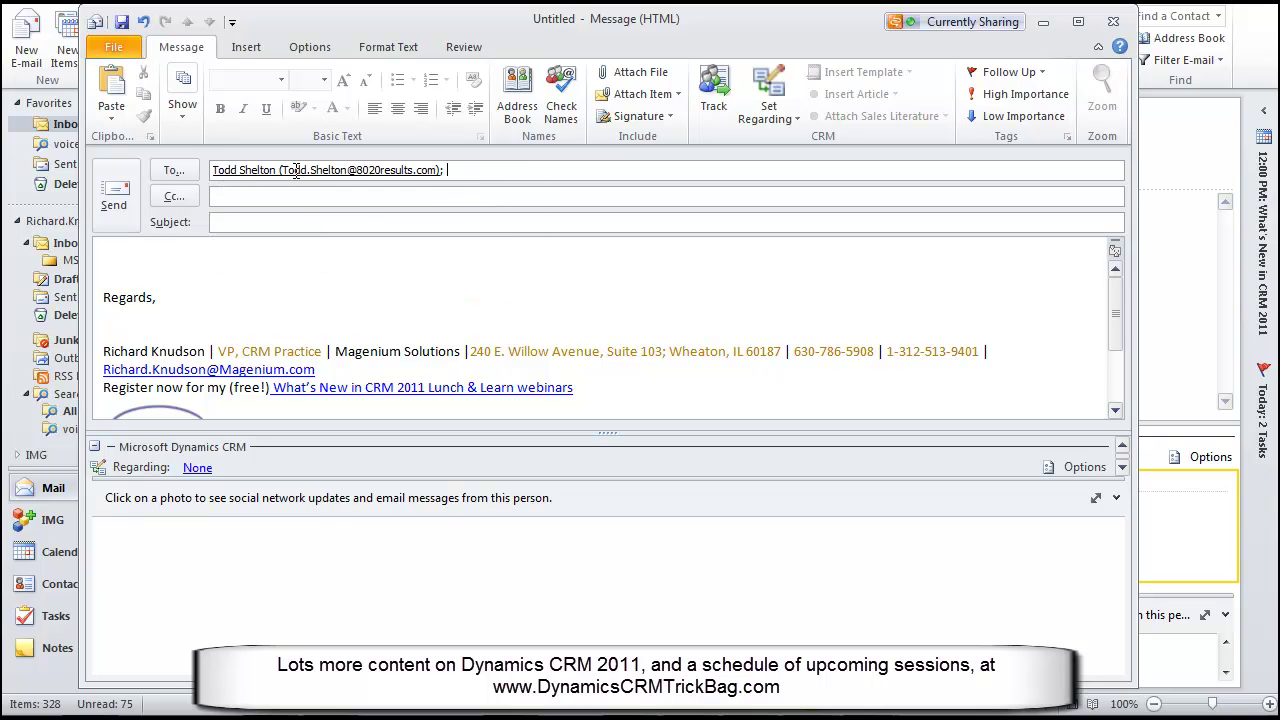
pyautogui.click(258, 221)
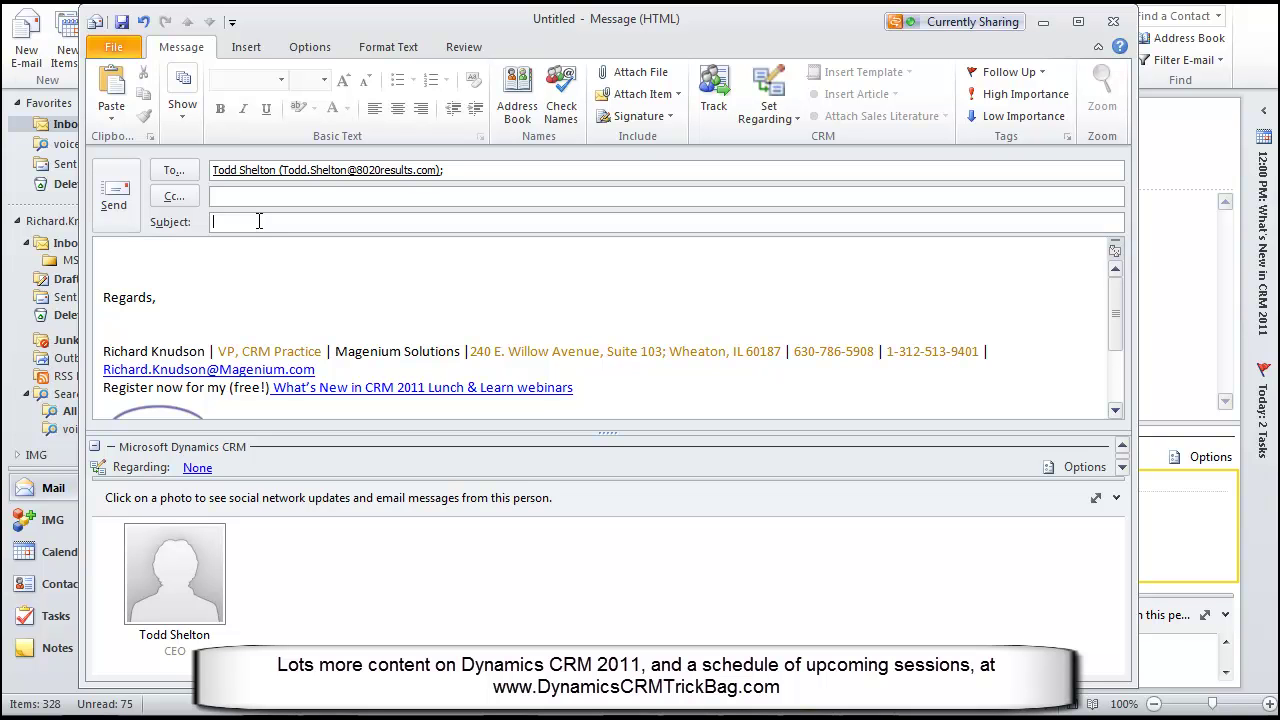
pyautogui.write('check this out')
# Set the message regarding the recipient's contact record, found through a Look Up Record search
pyautogui.click(759, 113)
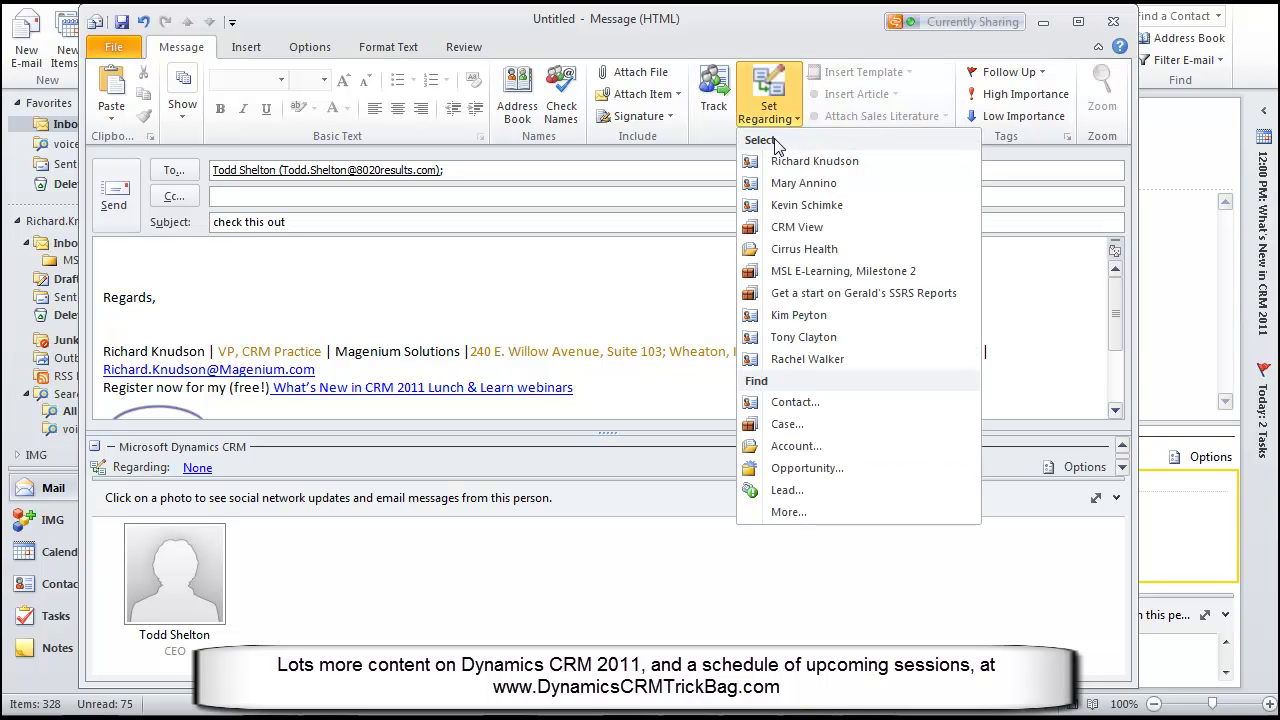
pyautogui.click(782, 403)
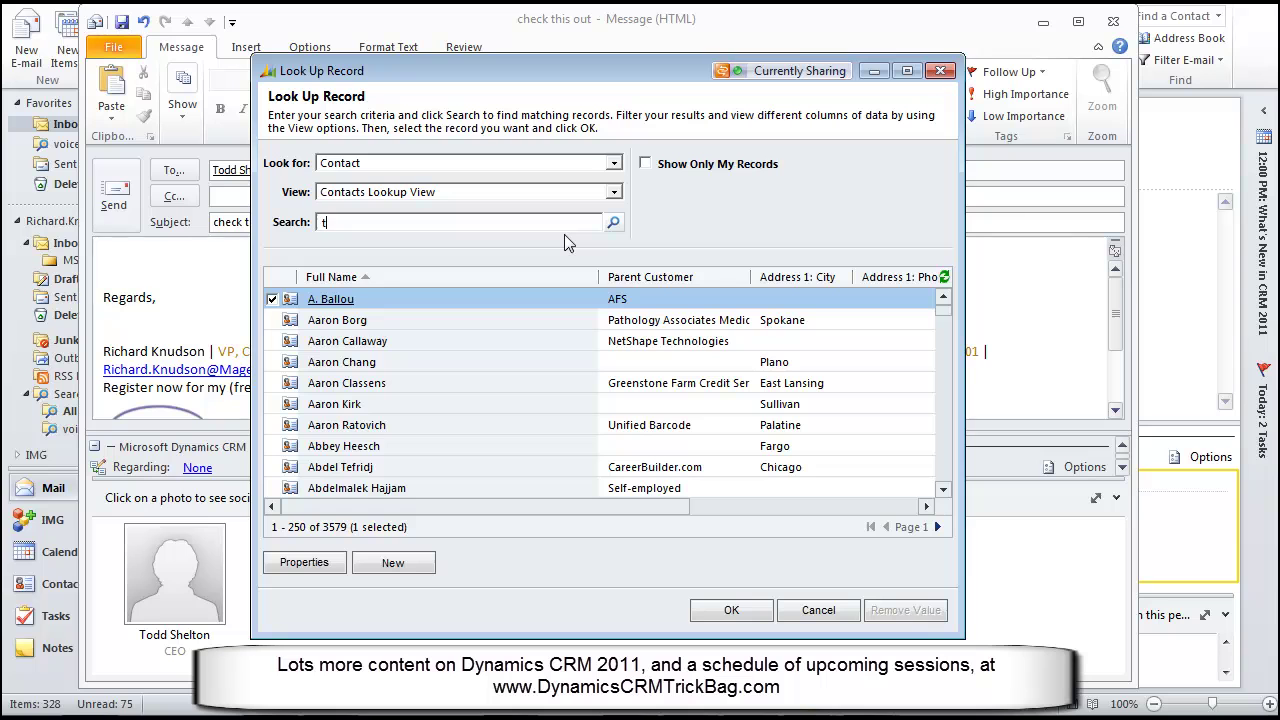
pyautogui.press('Return')
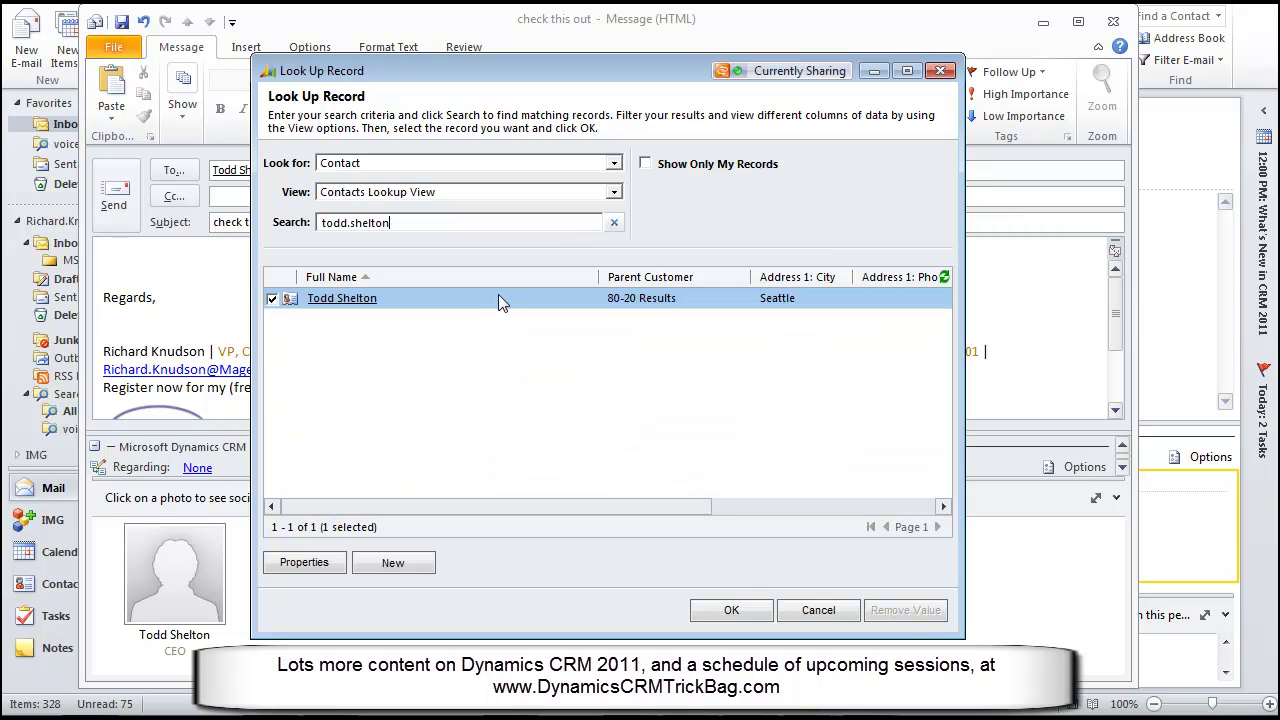
pyautogui.doubleClick(498, 294)
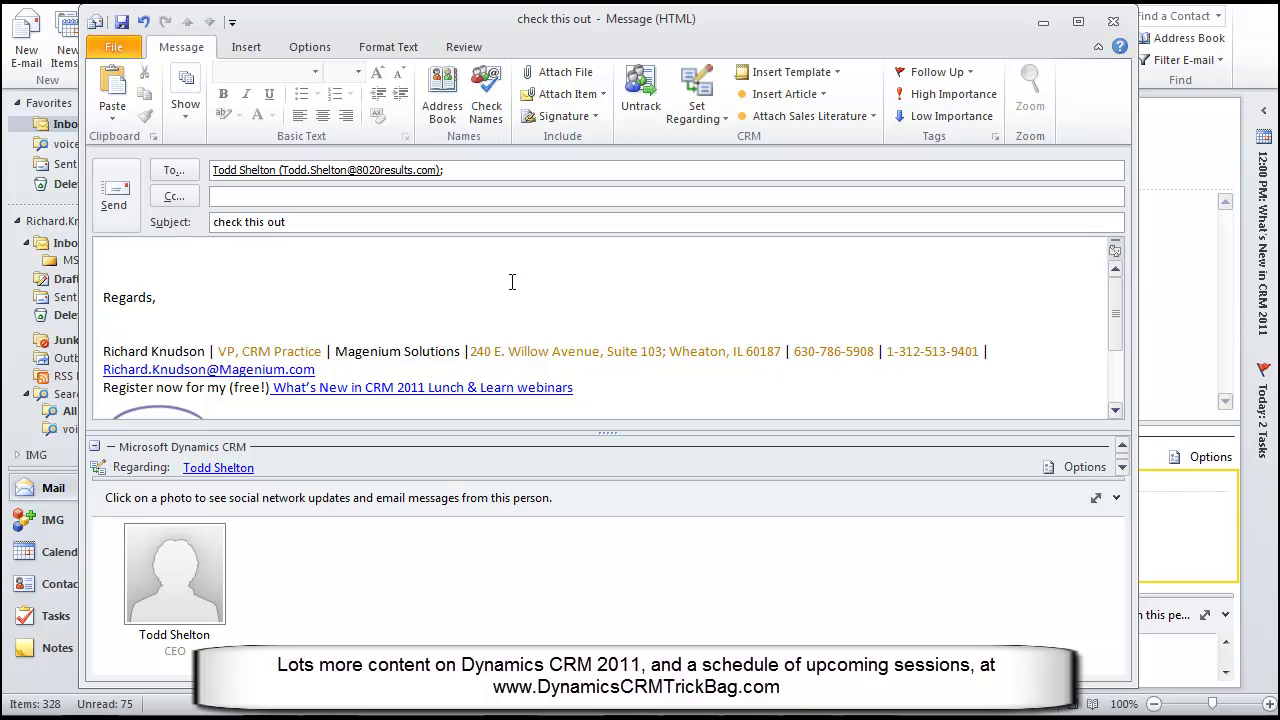
# Attach the CRM 2011 QuickStart Upgrade Flyer, add 'hey -- check this out!' to the body, and send
pyautogui.click(872, 116)
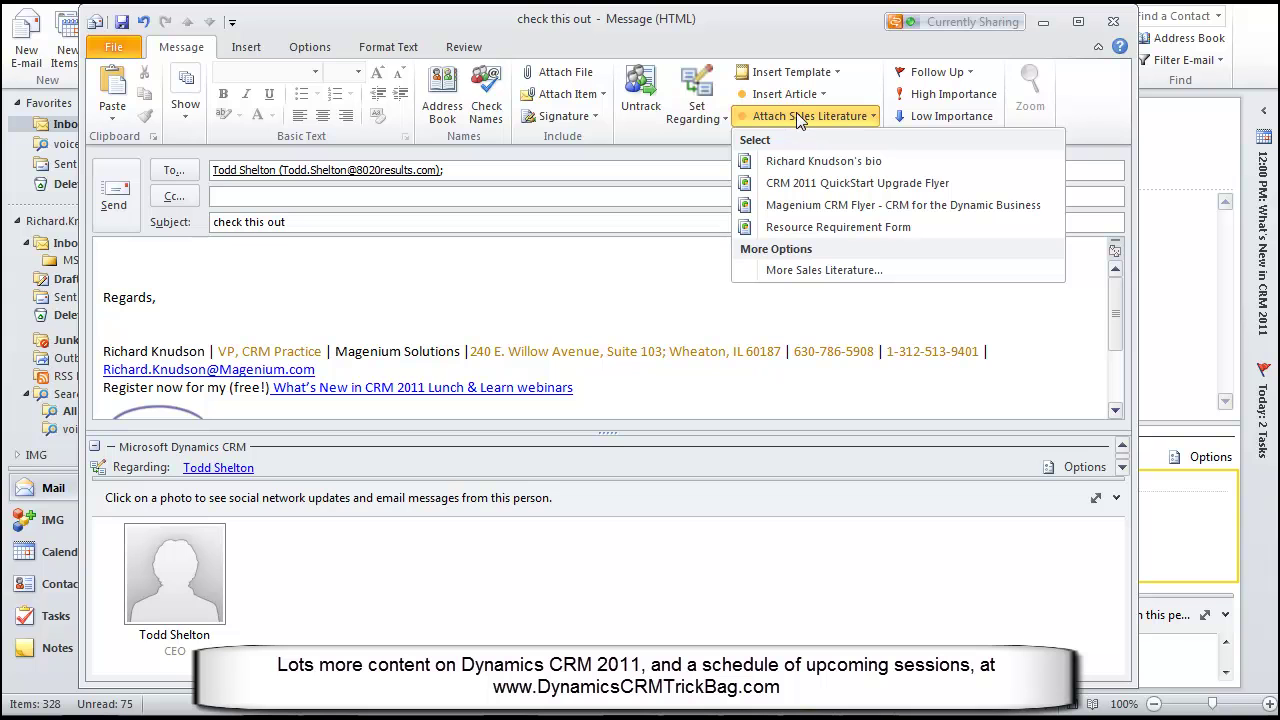
pyautogui.click(790, 185)
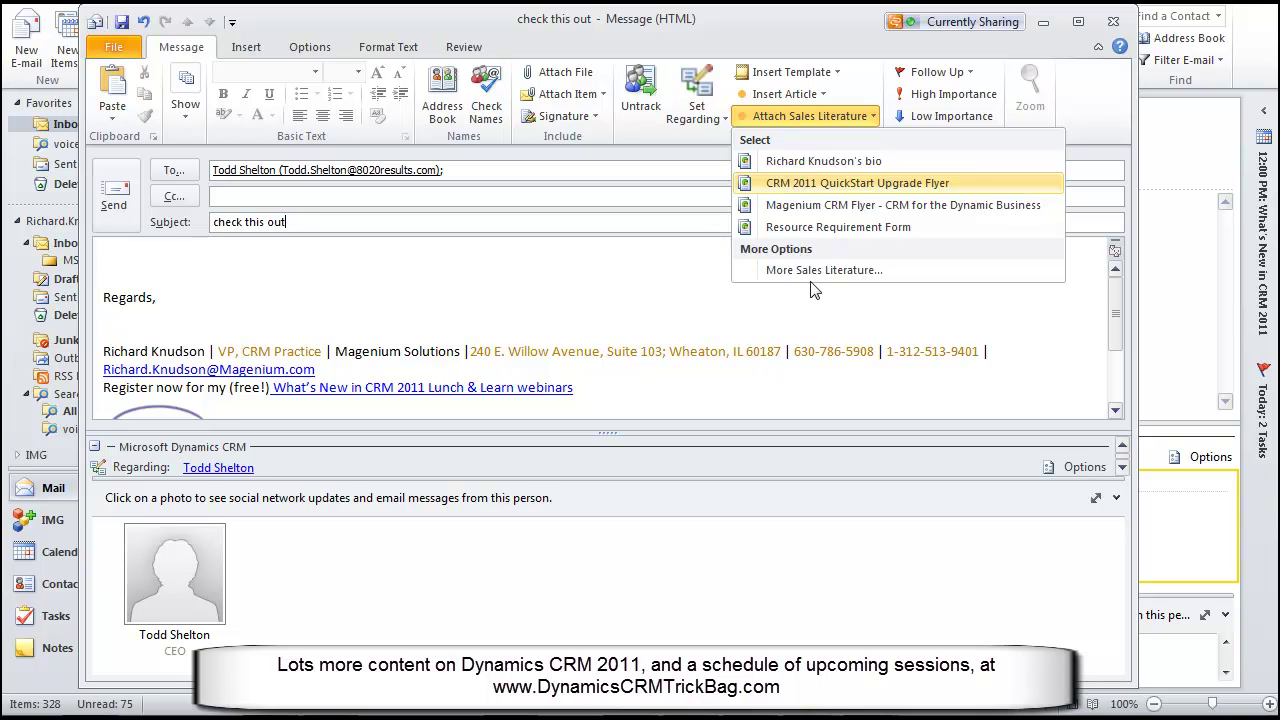
pyautogui.click(294, 277)
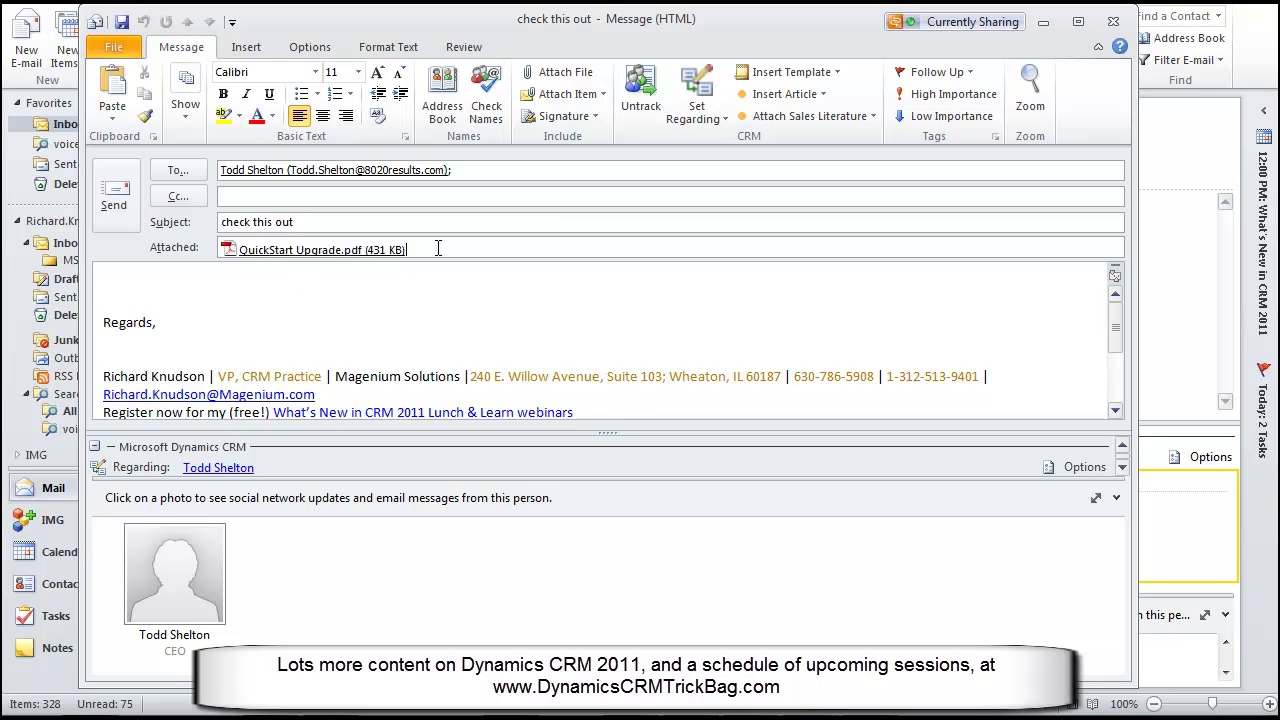
pyautogui.click(343, 252)
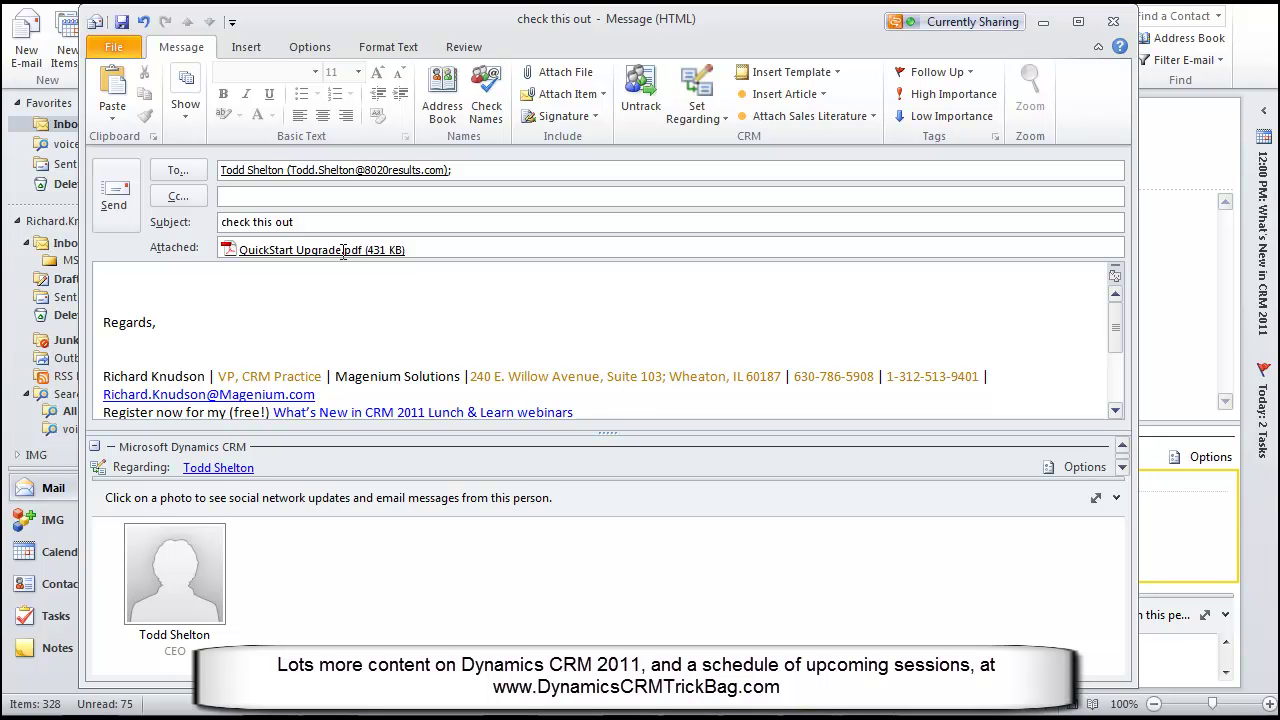
pyautogui.click(223, 276)
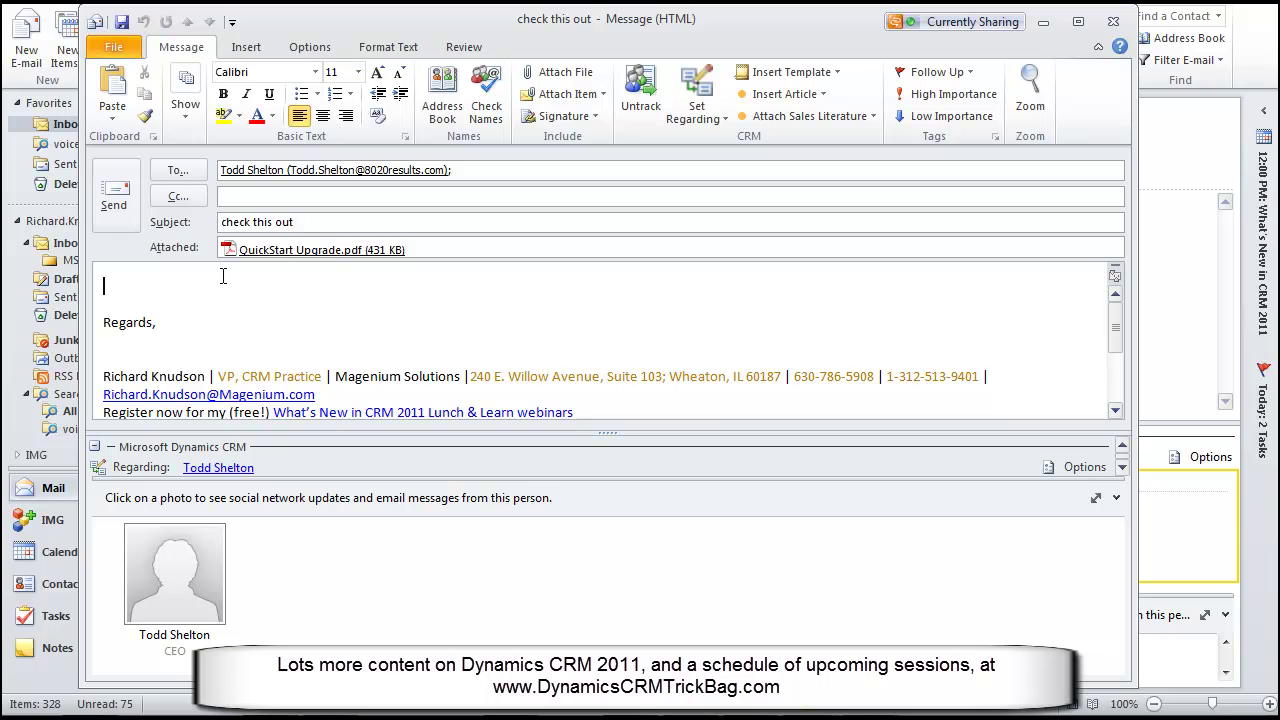
pyautogui.write('hey --')
pyautogui.write(' check this out!')
pyautogui.click(110, 194)
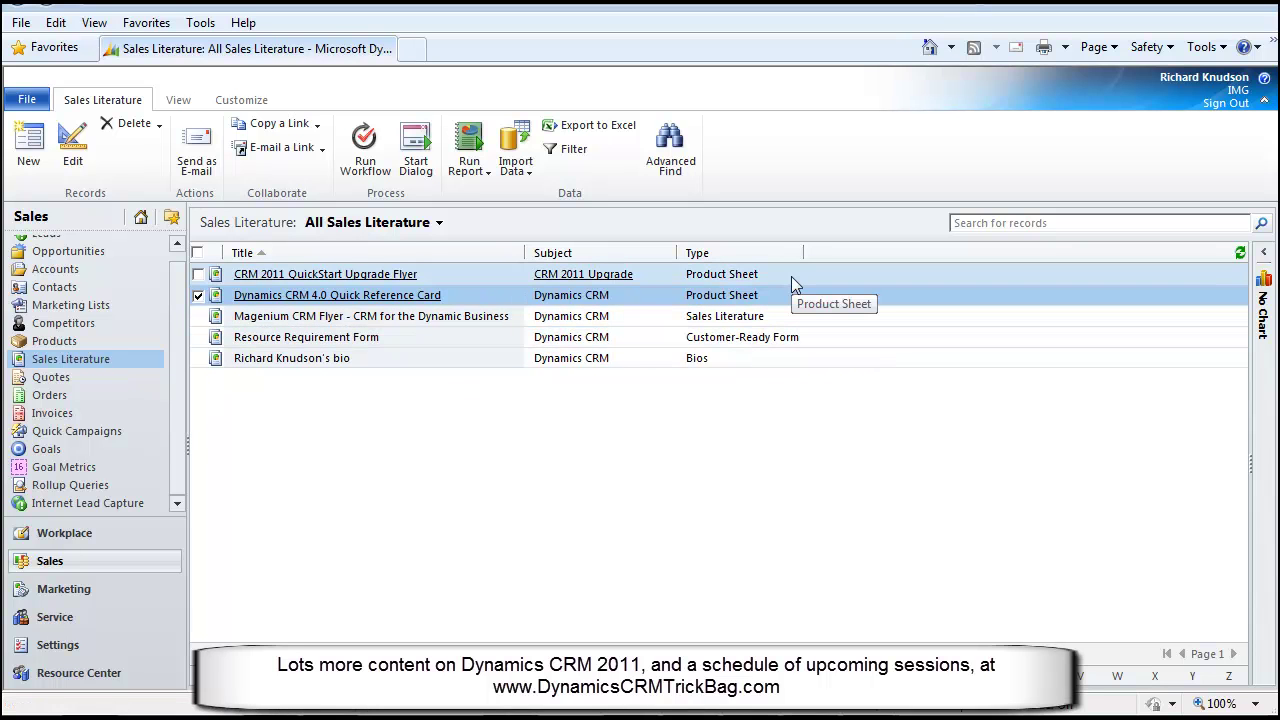
# Create a blank new opportunity from the Opportunities menu and reposition its window
pyautogui.moveTo(175, 453); pyautogui.dragTo(180, 412)
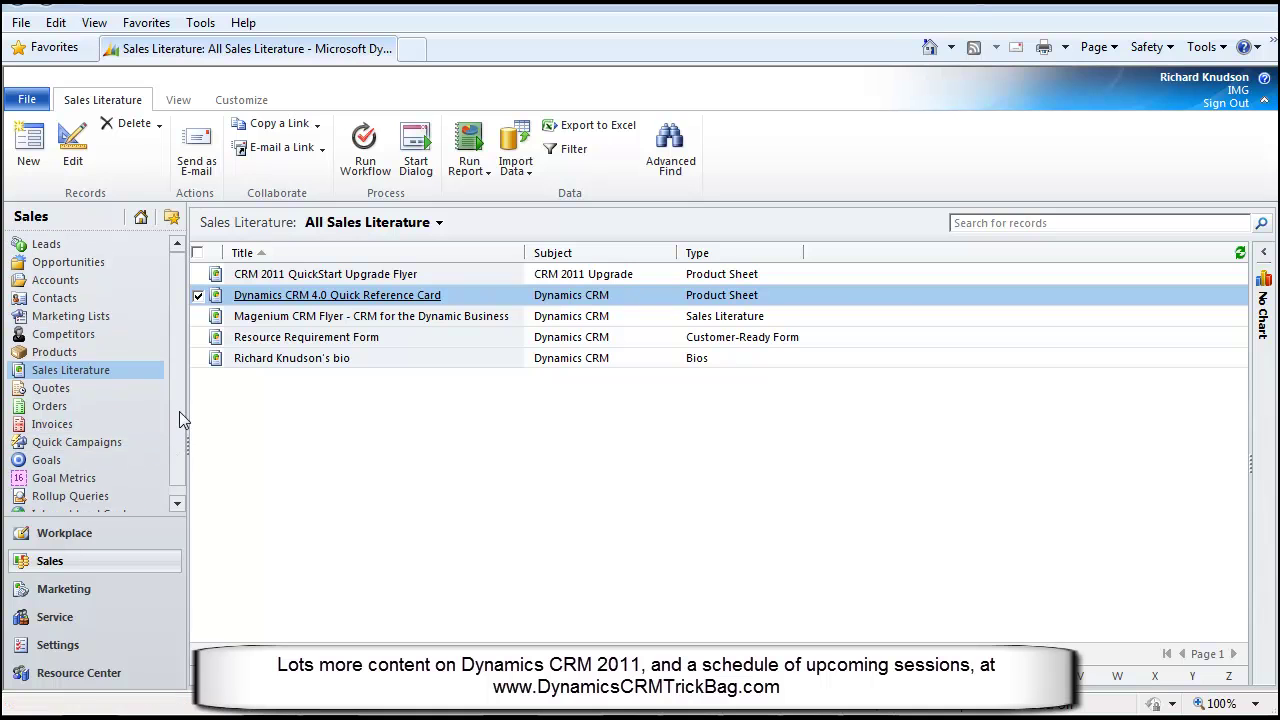
pyautogui.click(155, 266)
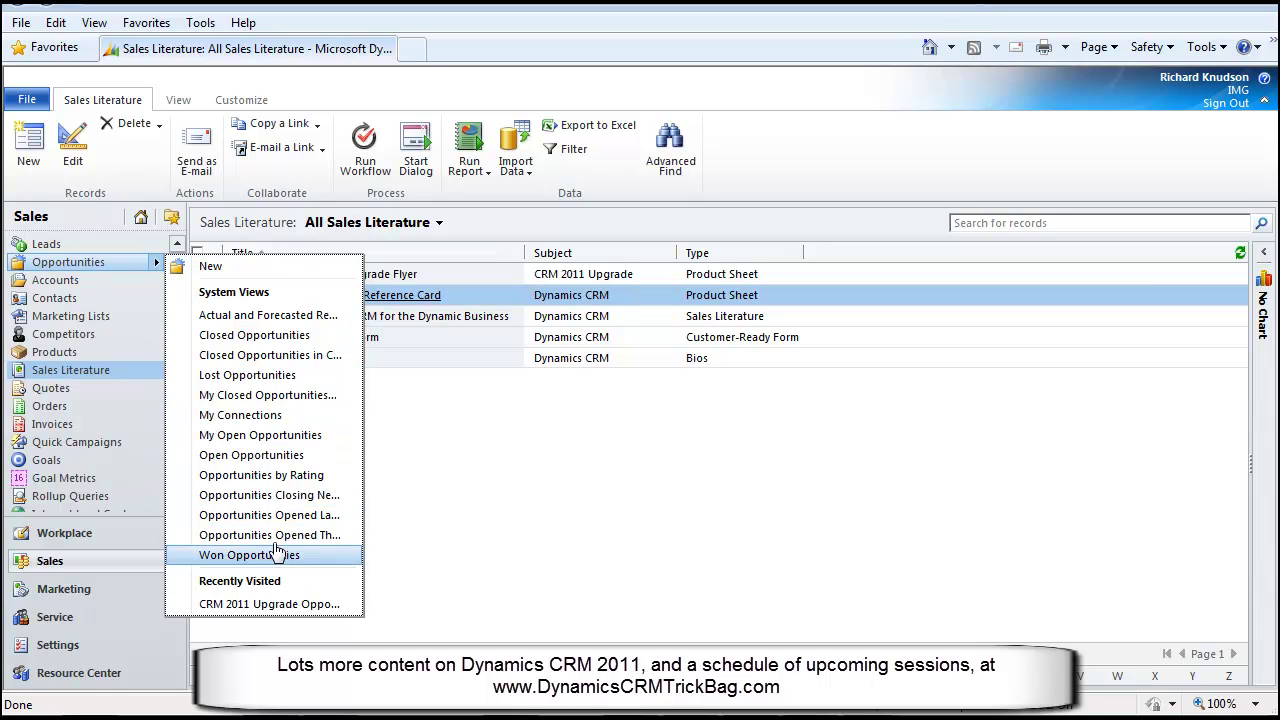
pyautogui.click(216, 274)
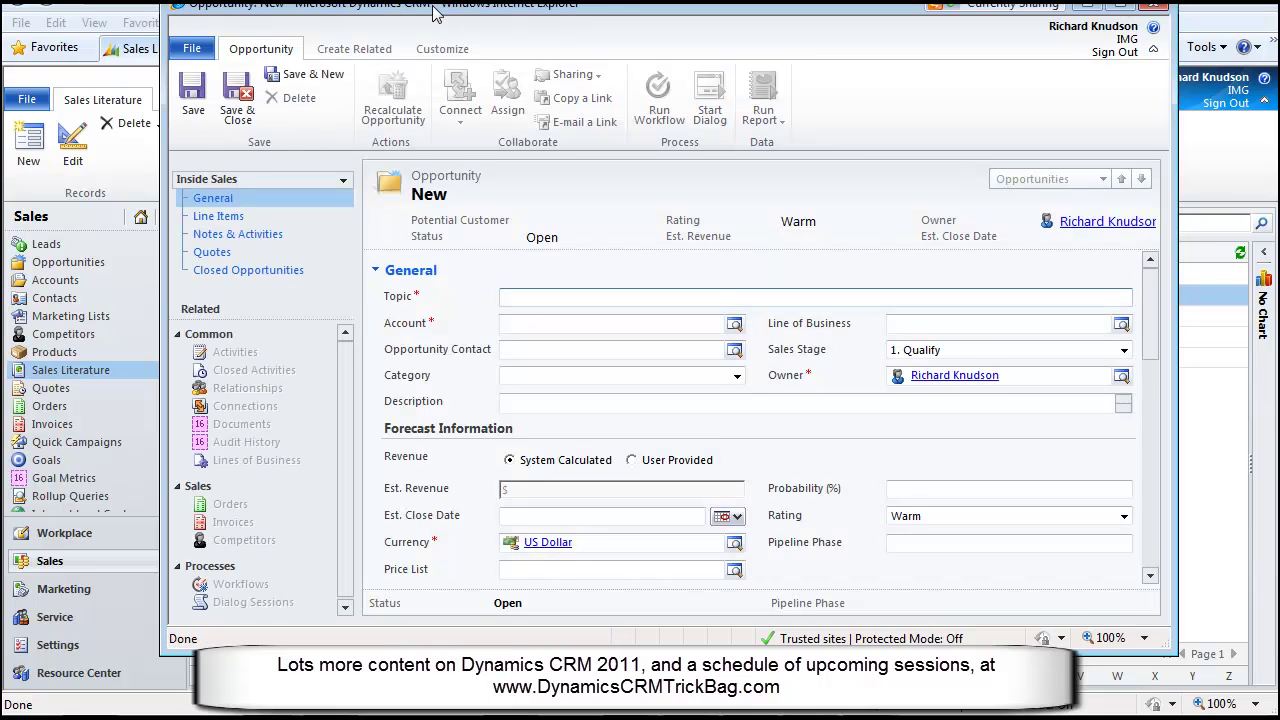
pyautogui.moveTo(417, 14); pyautogui.dragTo(391, 46)
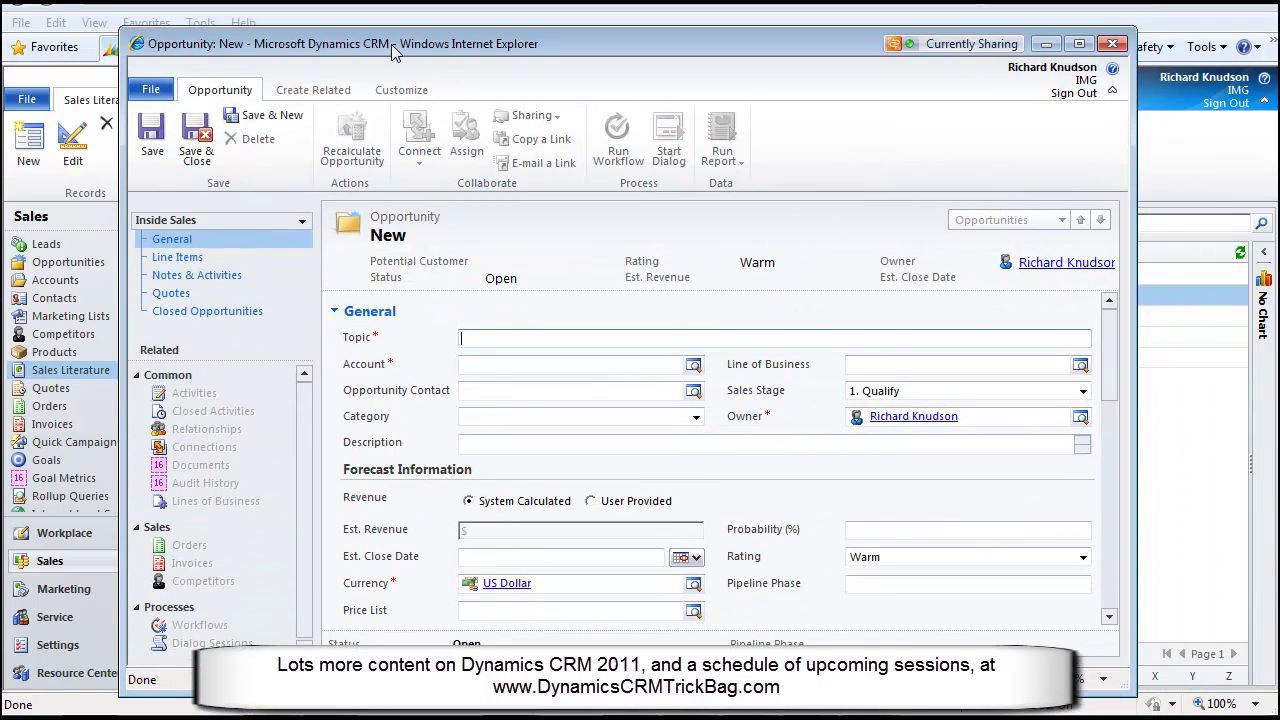
# Maximize the opportunity form and switch it to the Executive Summary form
pyautogui.click(1079, 45)
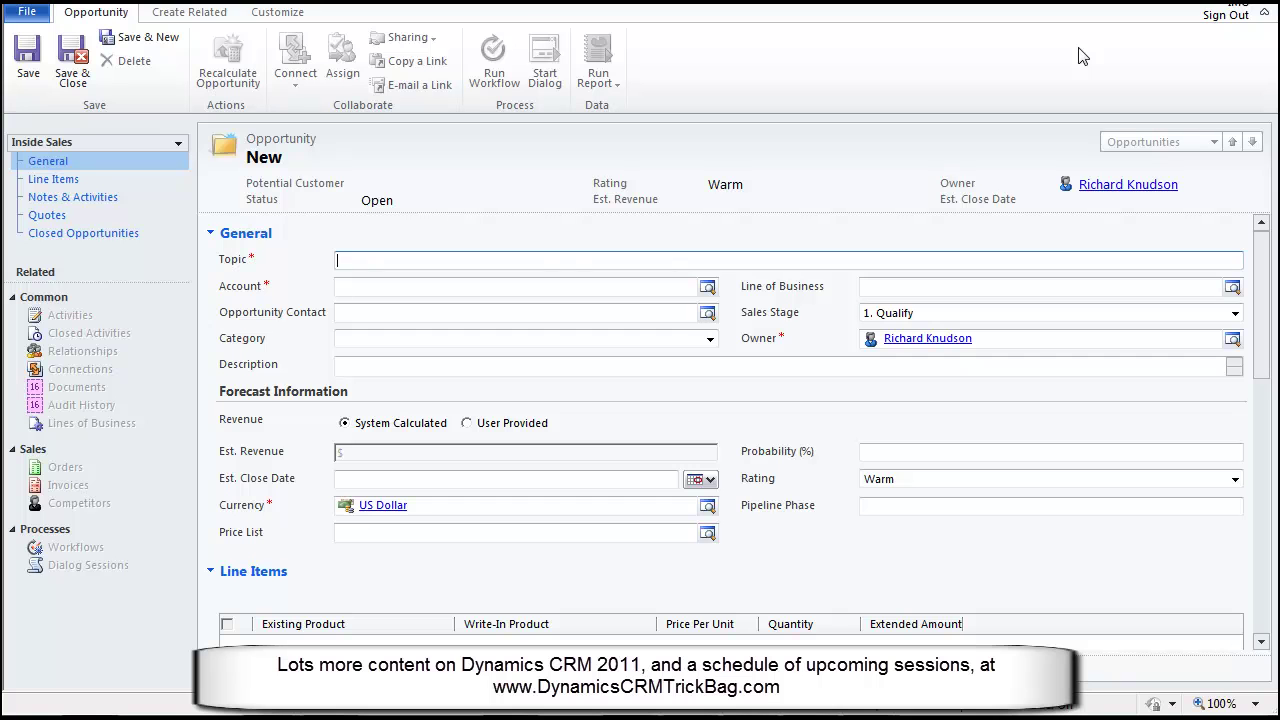
pyautogui.click(179, 147)
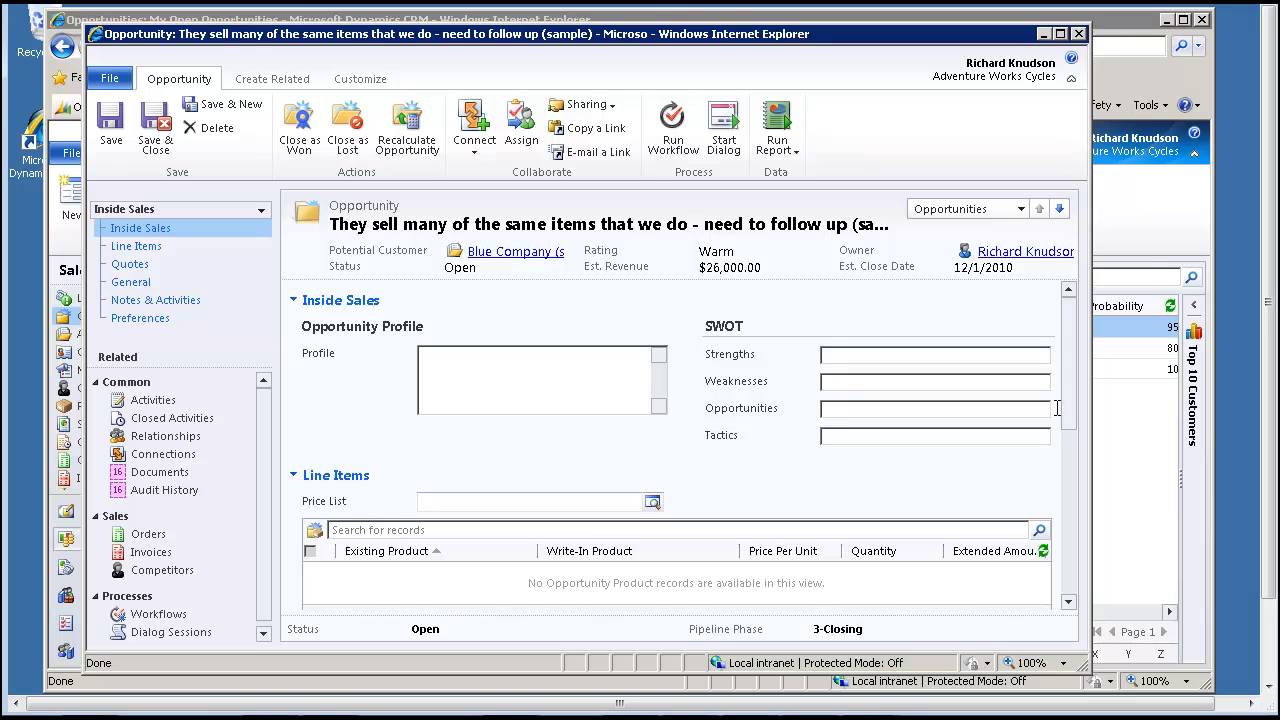
pyautogui.moveTo(1067, 396); pyautogui.dragTo(878, 287)
pyautogui.click(261, 210)
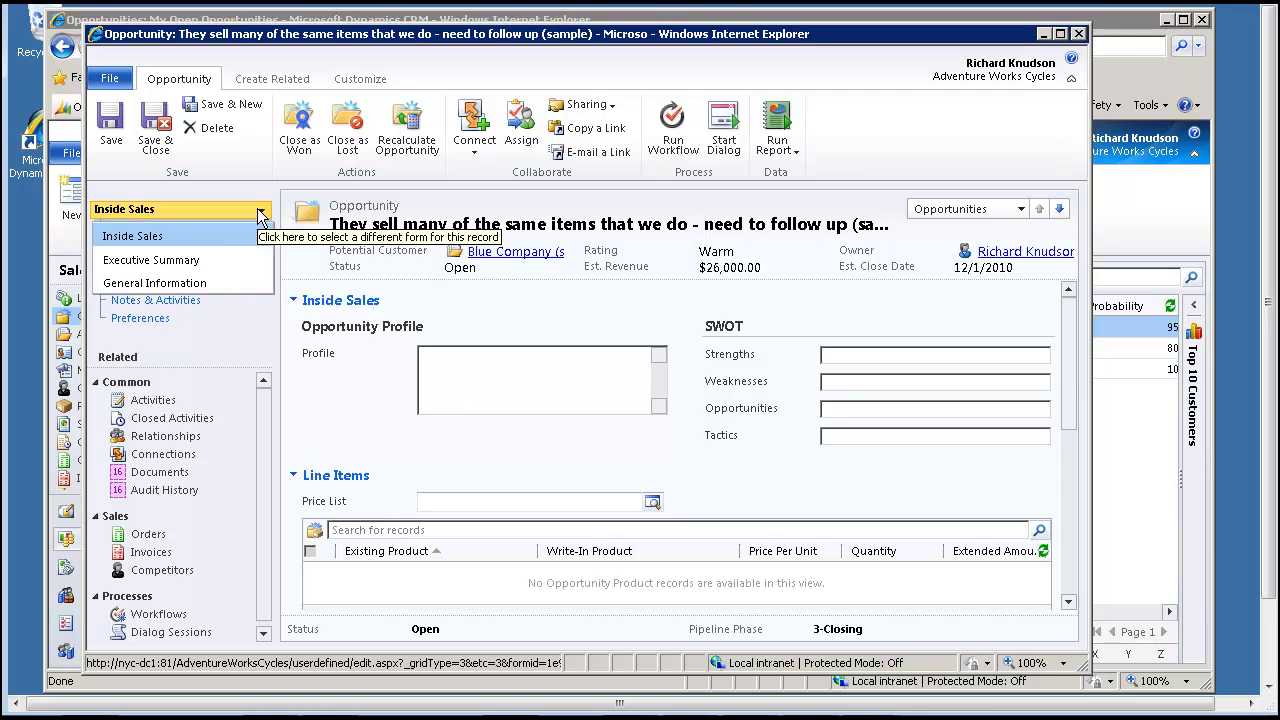
pyautogui.click(184, 262)
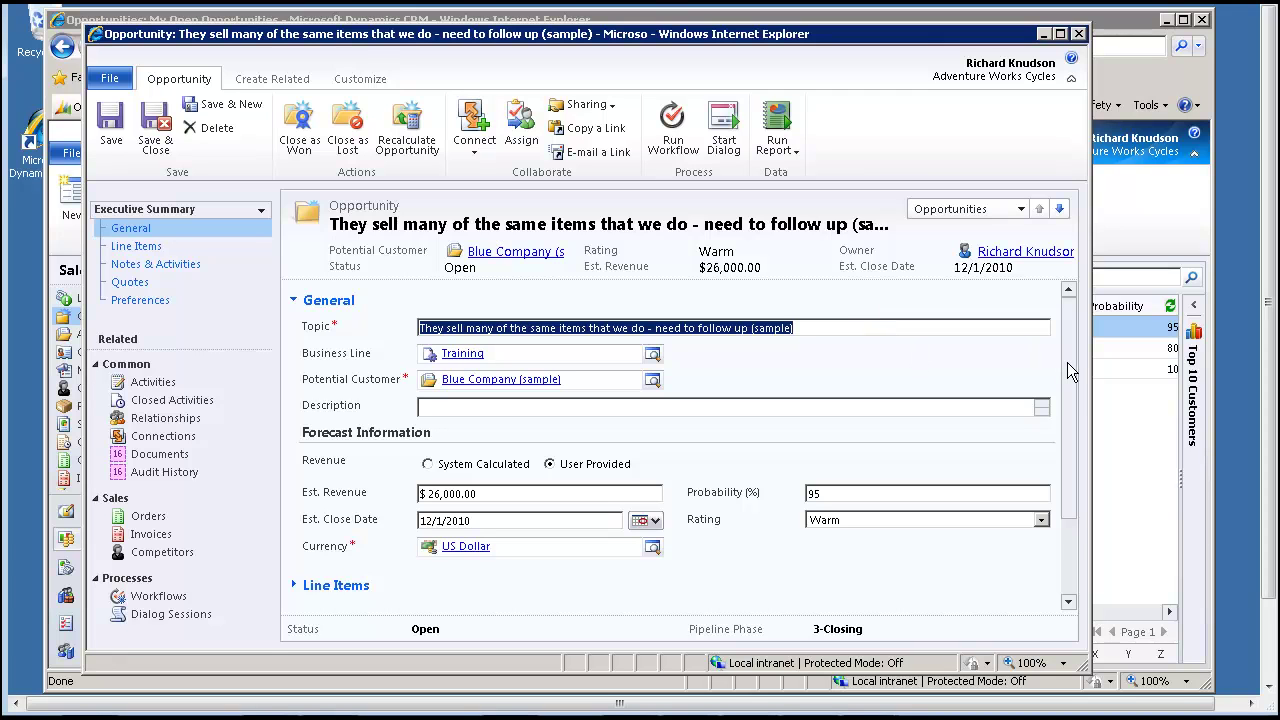
# Switch back to the Inside Sales form and close the opportunity to My Open Opportunities
pyautogui.click(260, 212)
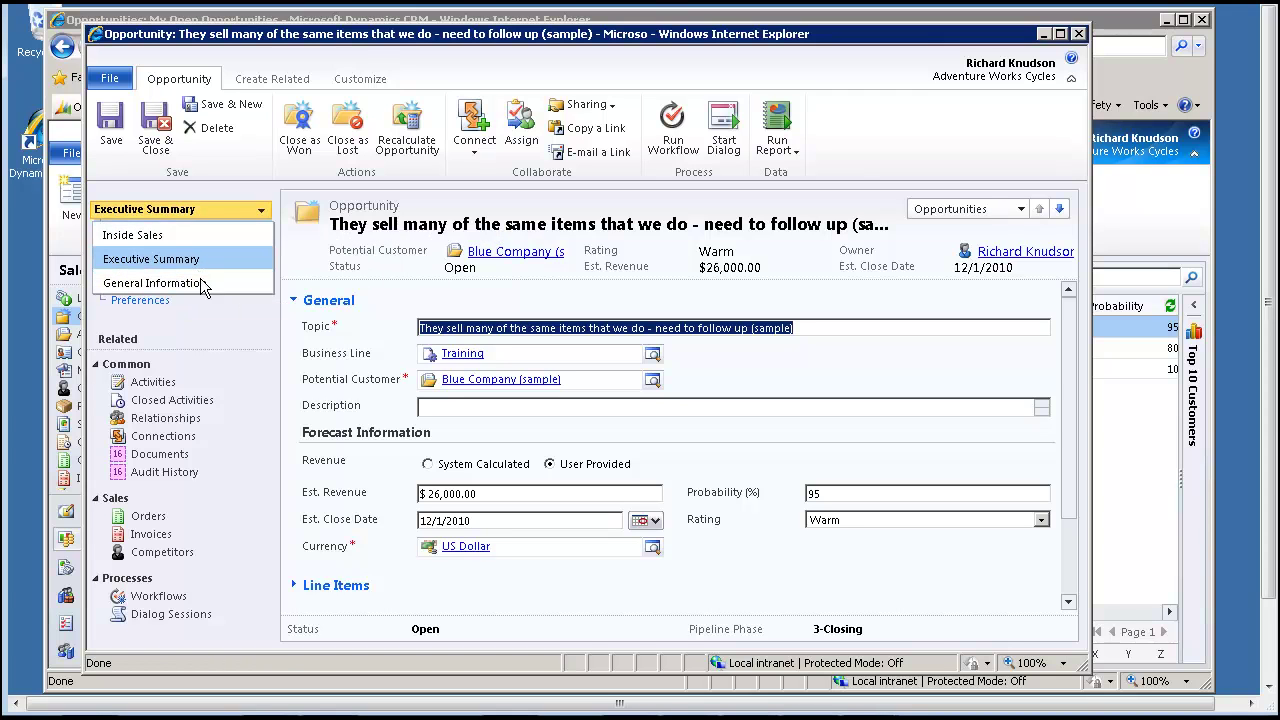
pyautogui.click(156, 228)
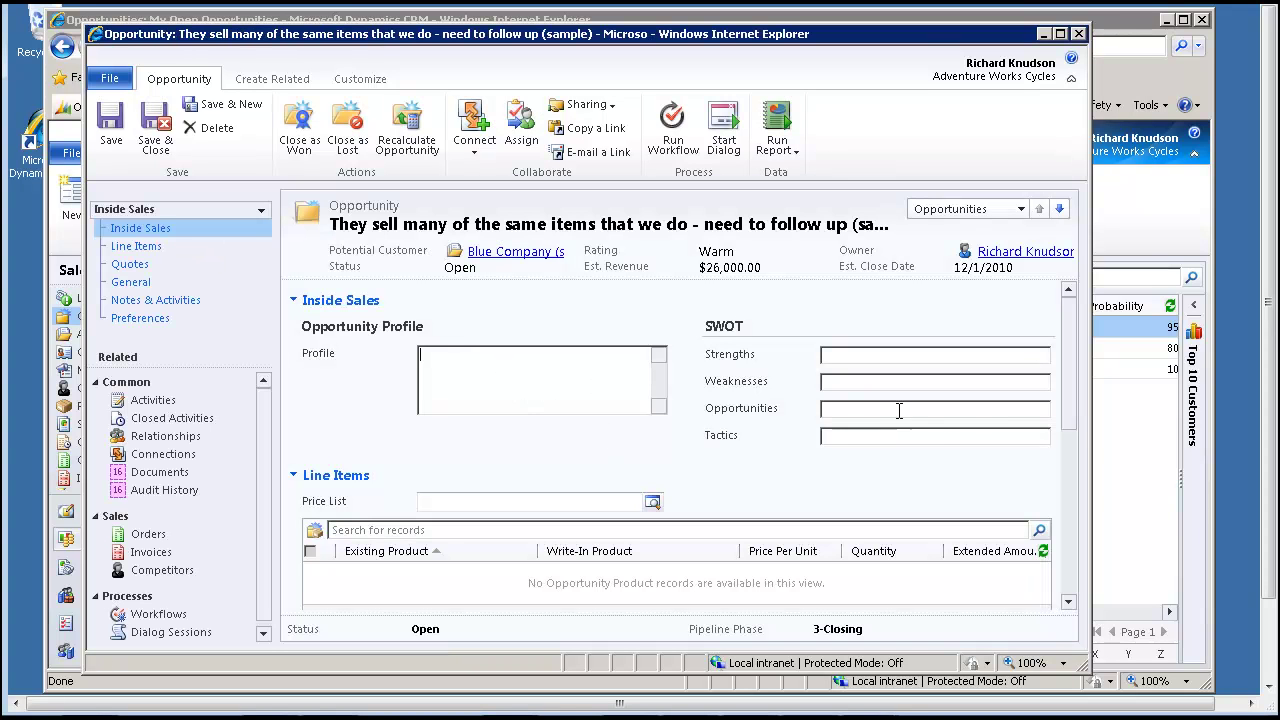
pyautogui.moveTo(1068, 412); pyautogui.dragTo(1080, 305)
pyautogui.click(261, 211)
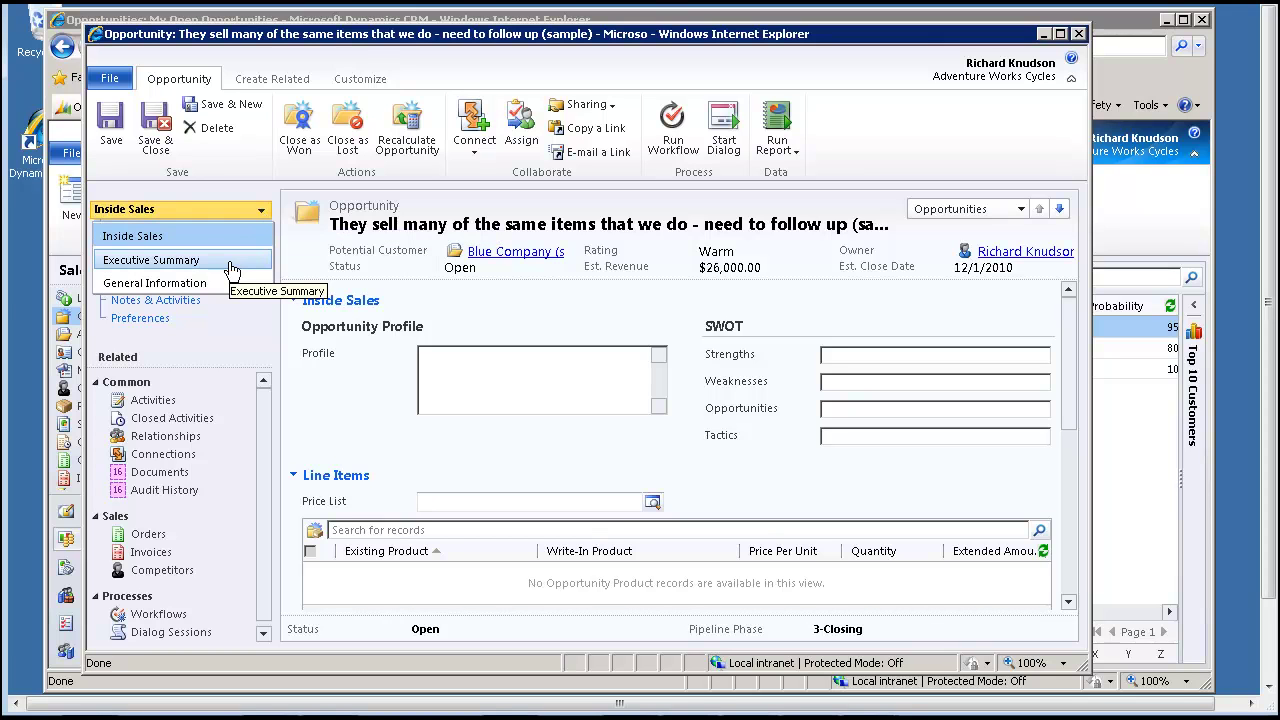
pyautogui.click(147, 238)
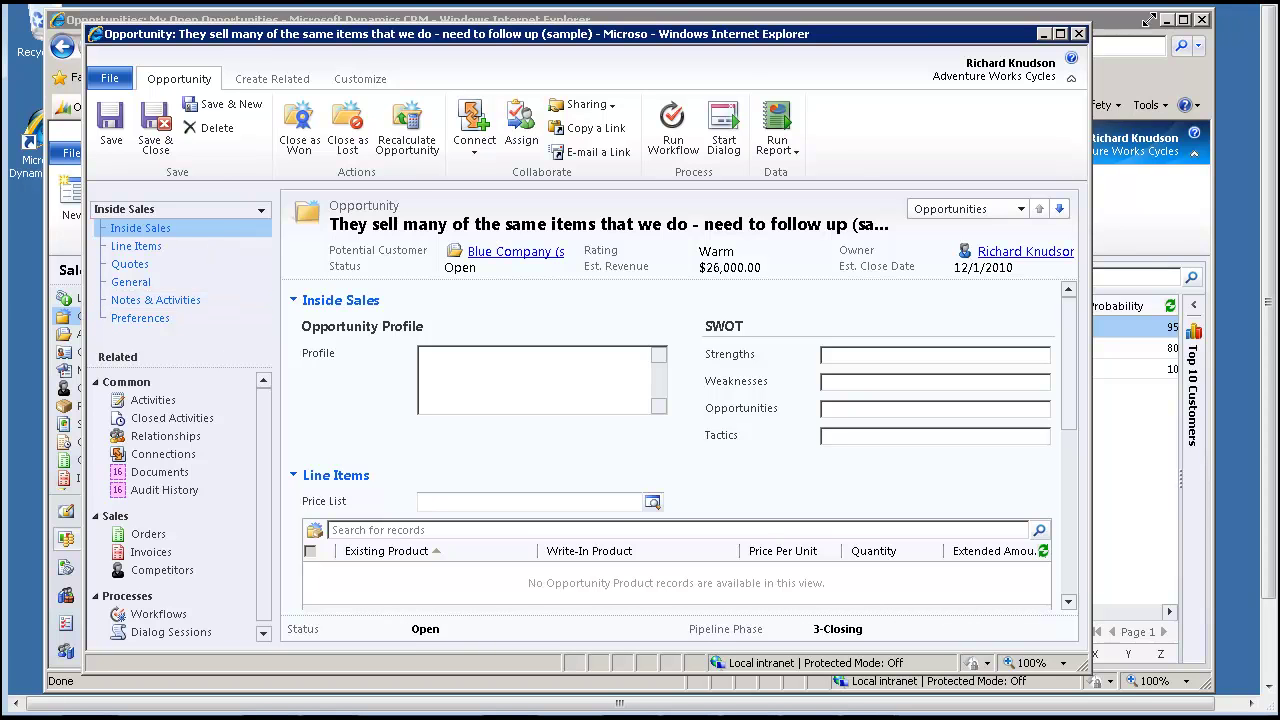
pyautogui.click(1079, 35)
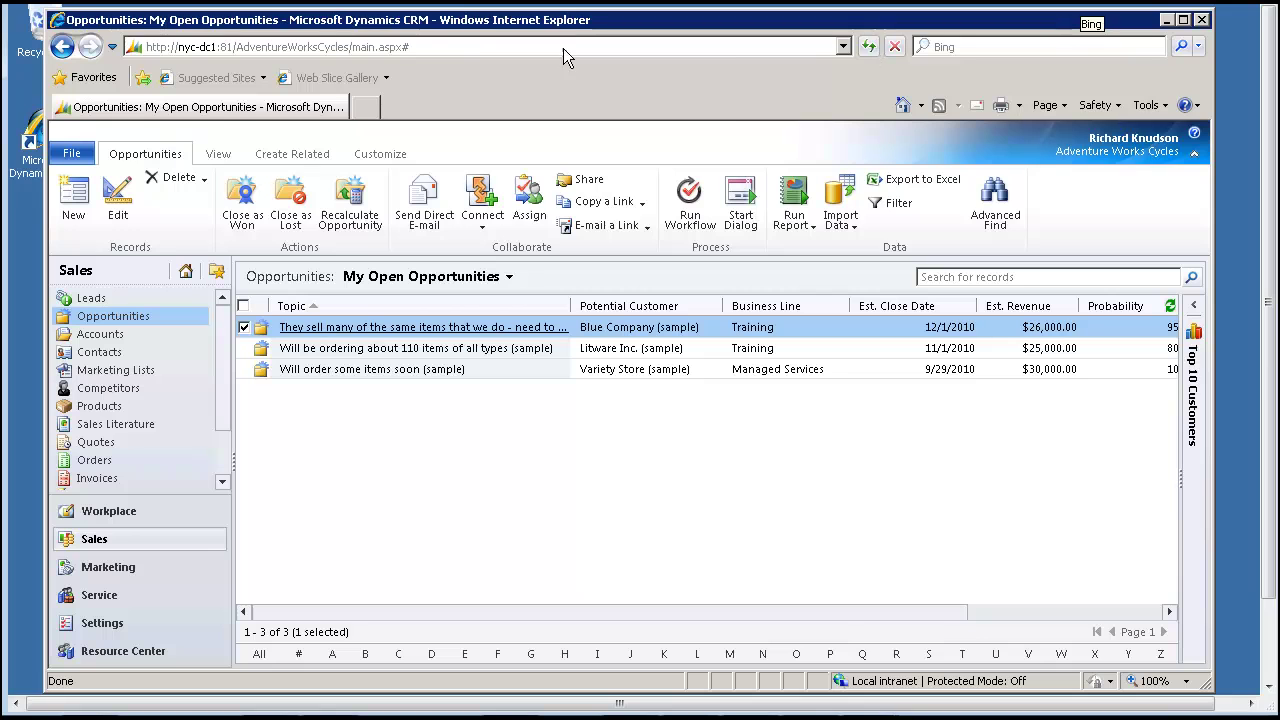